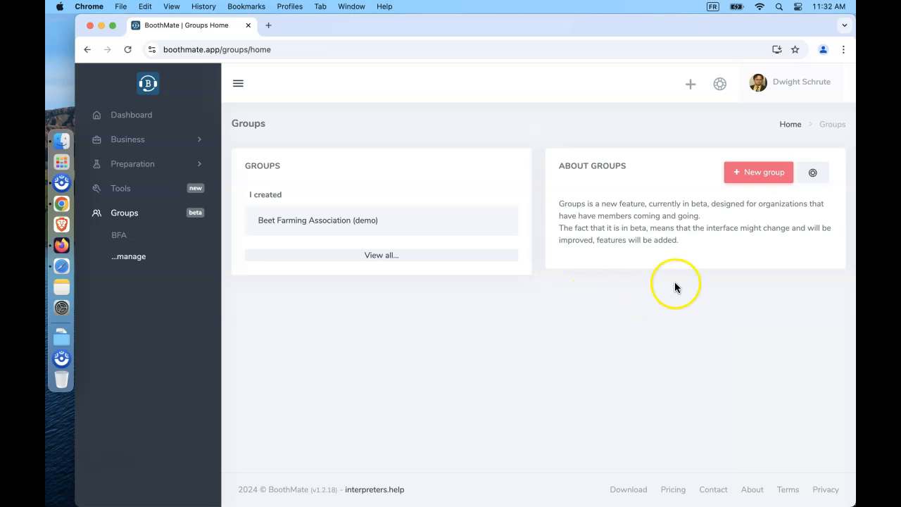
Step: Start a new group named "Dunder Mifflin, Inc (demo)" with the short name "Dunder Mifflin"
click(756, 173)
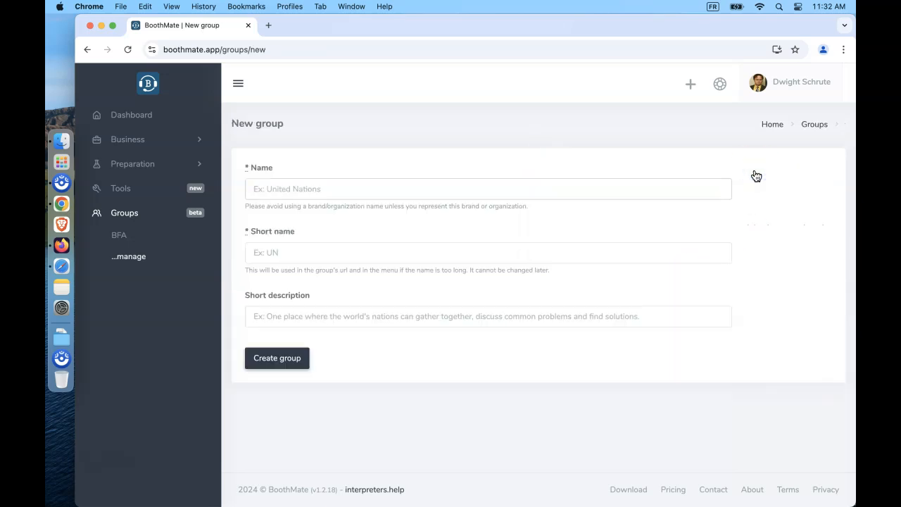
click(455, 191)
text(Dunder Mifflin, Inc (demo))
key(Return)
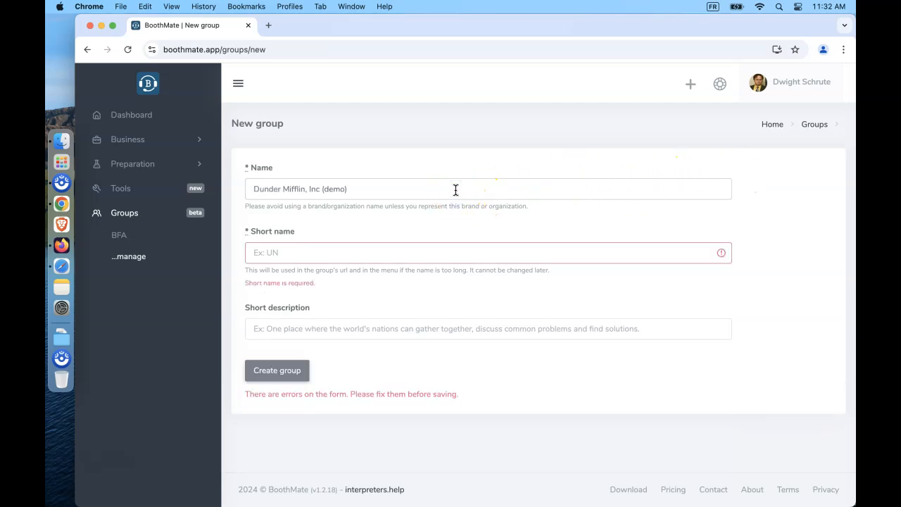
key(Tab)
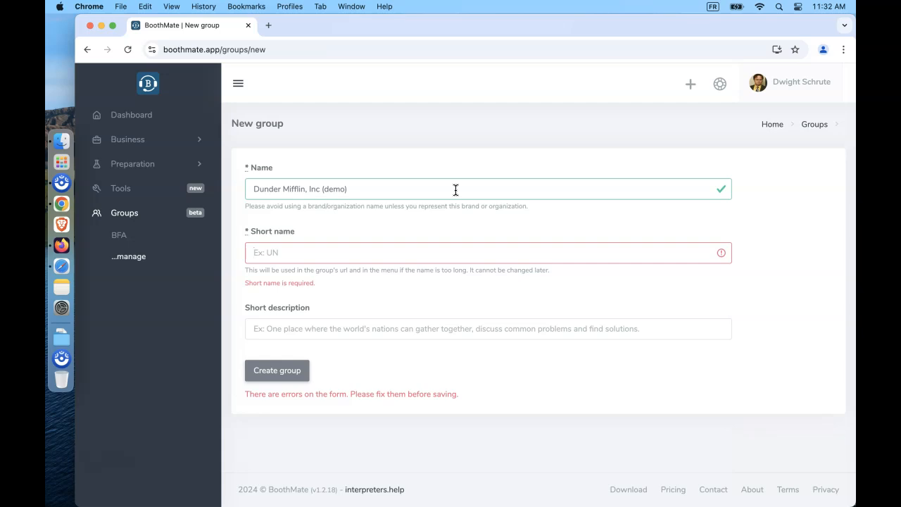
text(DM)
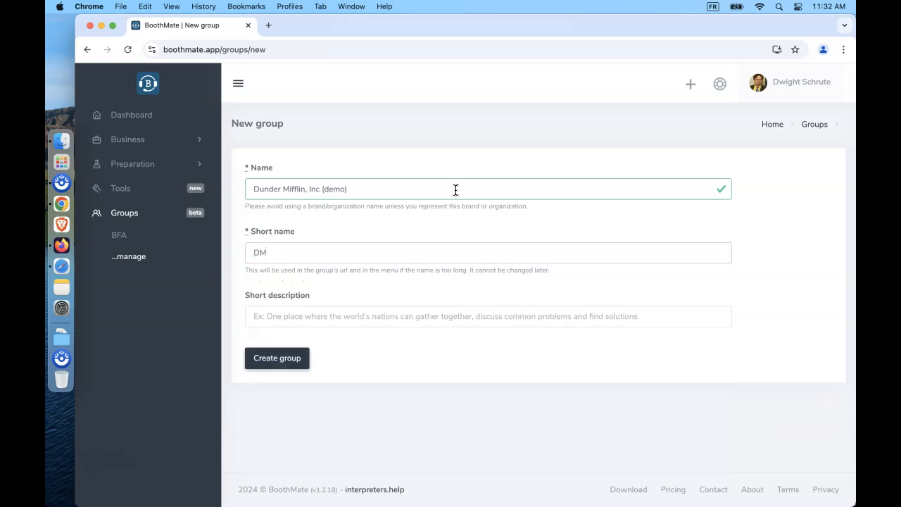
key(BackSpace)
text(under Mifflin)
key(Tab)
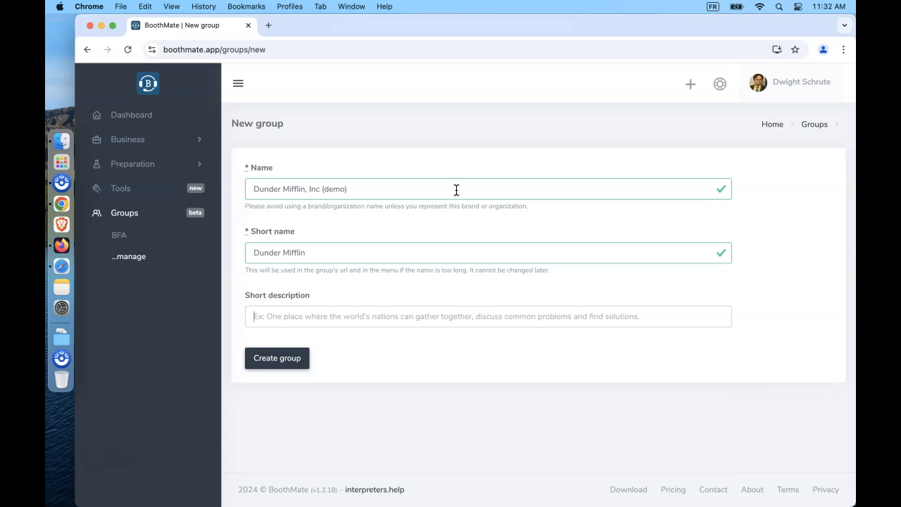
Step: Enter "Paper company" as the short description and create the group
text(Pap)
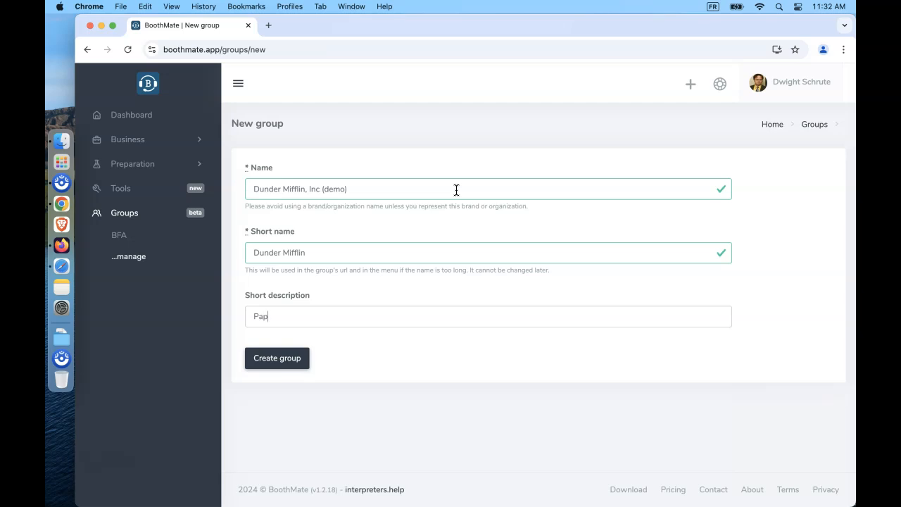
text(er company)
click(340, 247)
key(Return)
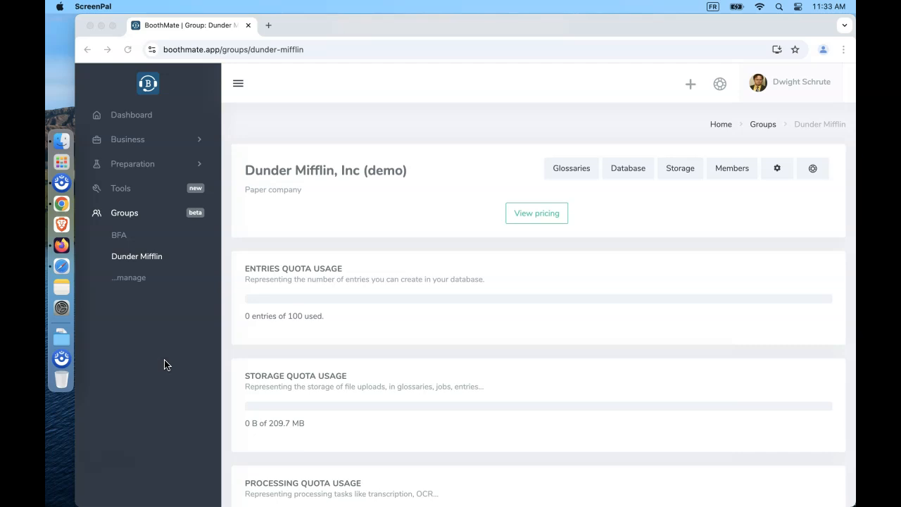
Step: Review the new group's web address and its entries, storage and processing quota usage
scroll(249, 242, down, 3)
scroll(251, 256, up, 3)
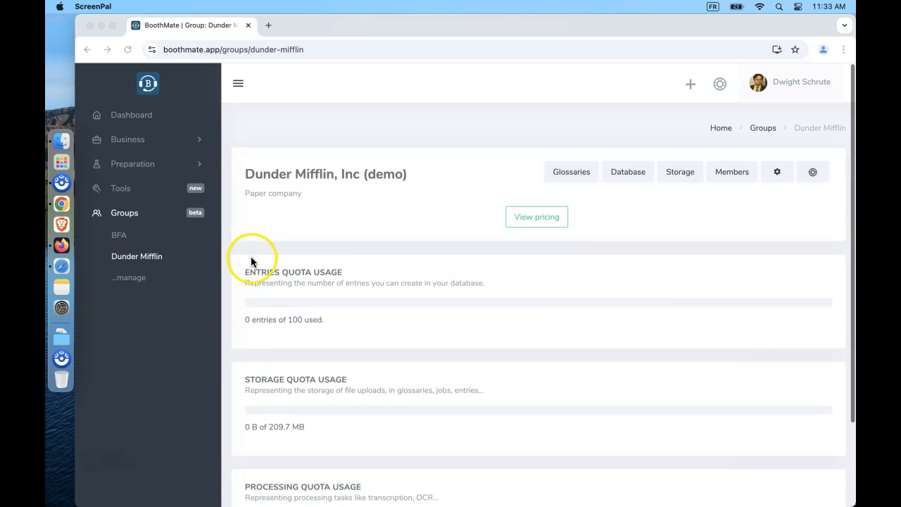
click(305, 50)
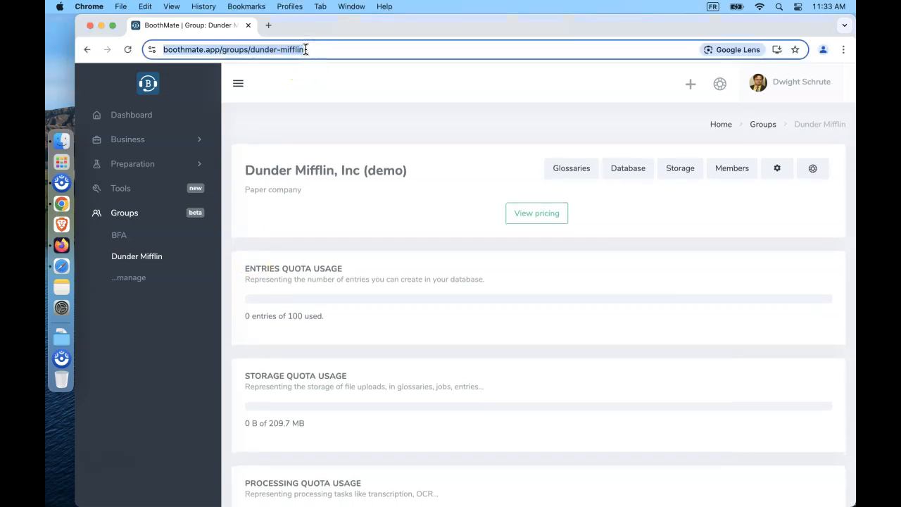
click(252, 49)
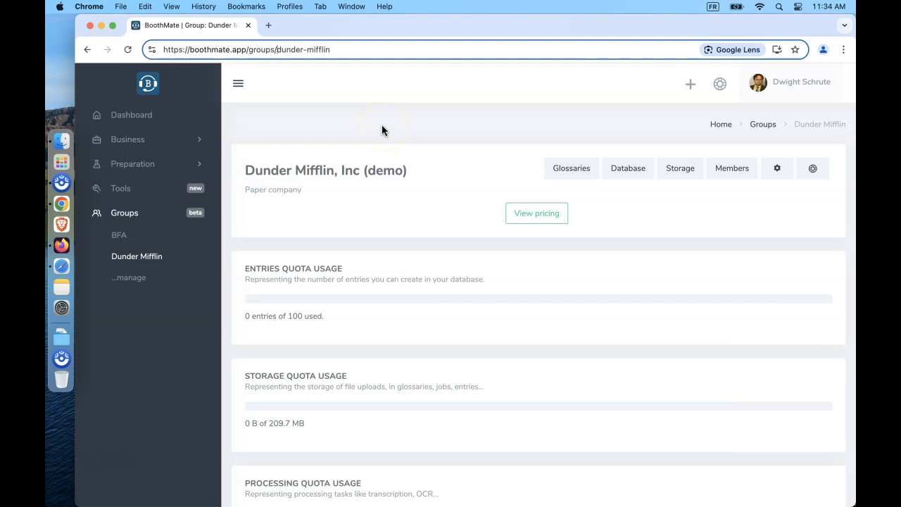
scroll(373, 303, down, 2)
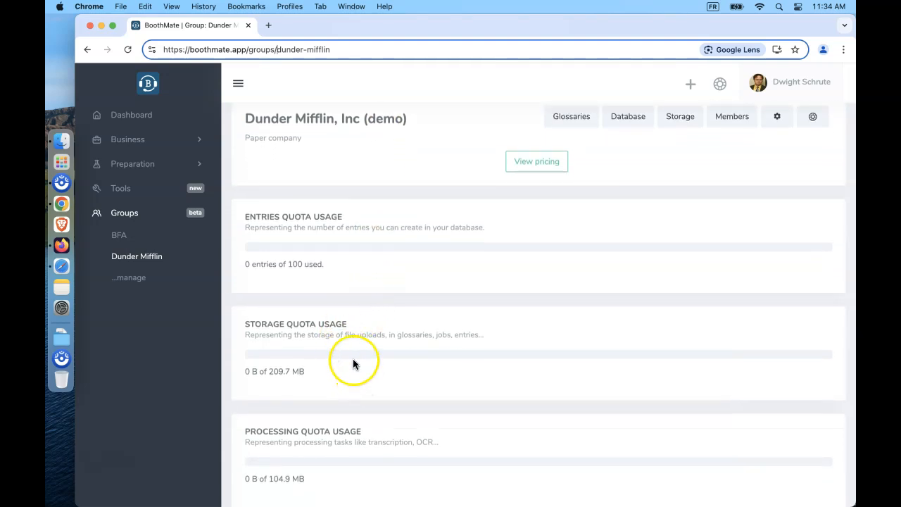
scroll(373, 241, down, 2)
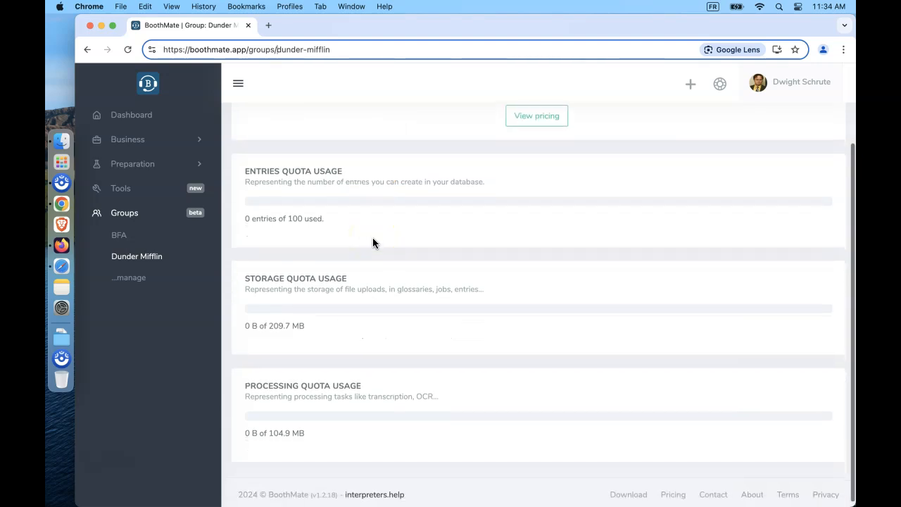
scroll(373, 238, up, 4)
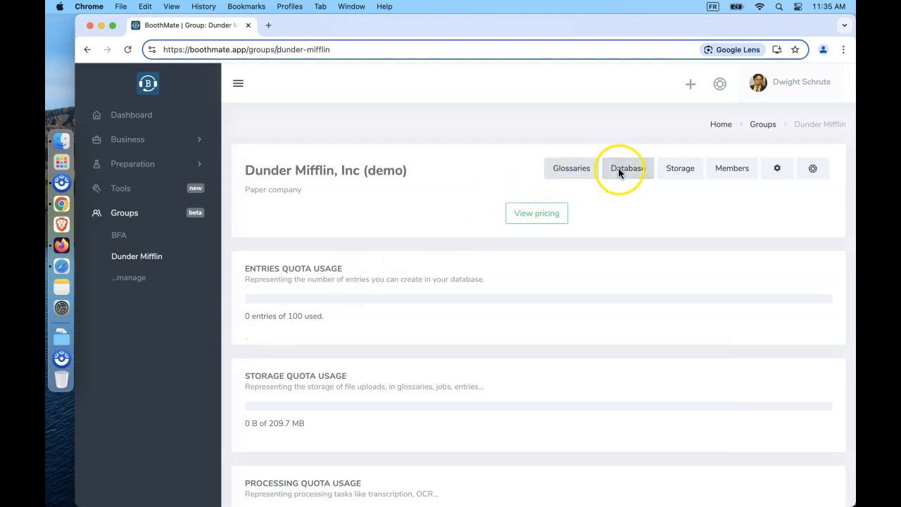
Step: Look through the group's glossaries, database and storage pages, returning to the group's overview after each
click(576, 169)
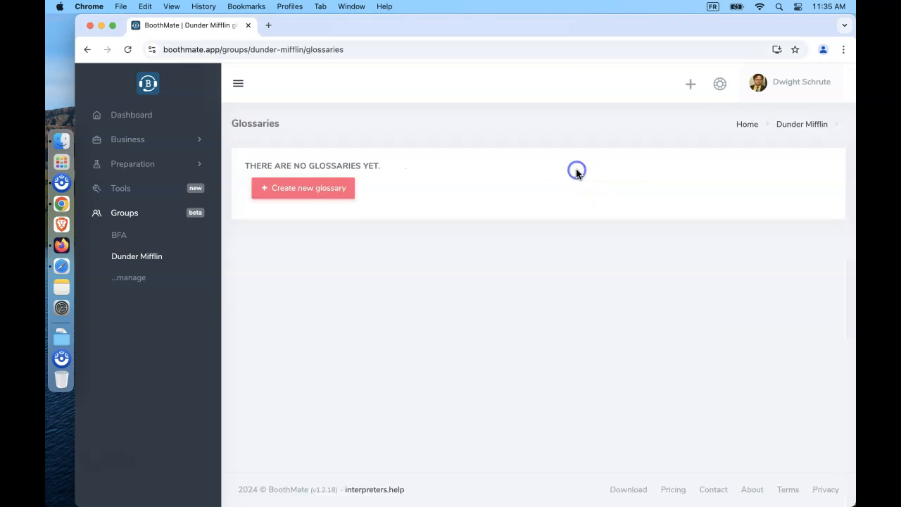
scroll(576, 174, left, 5)
click(641, 170)
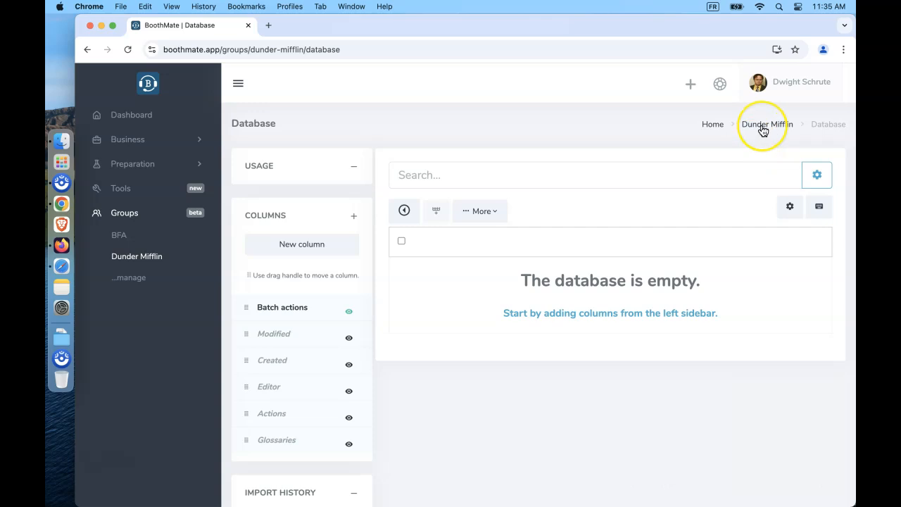
click(763, 125)
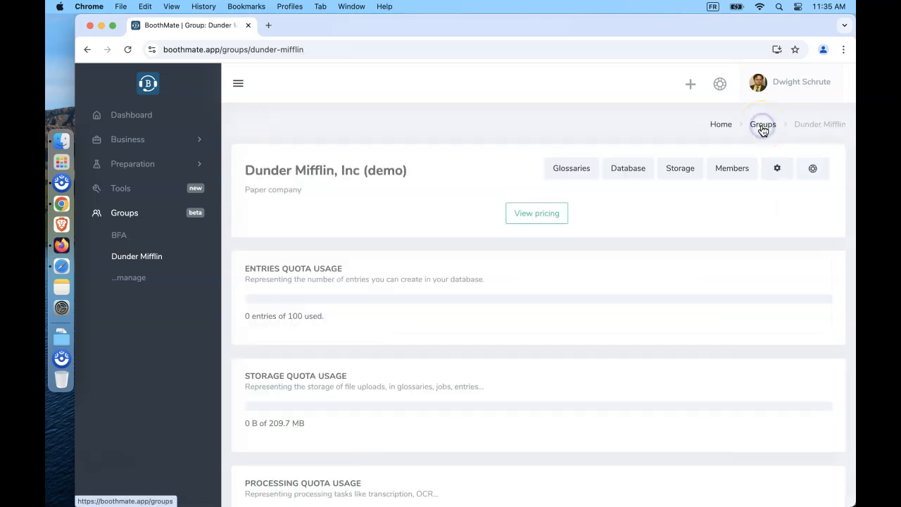
click(674, 171)
scroll(676, 171, left, 5)
Step: Open the group's member management page and examine the listed member's permissions, including the admin and super admin rights
click(731, 176)
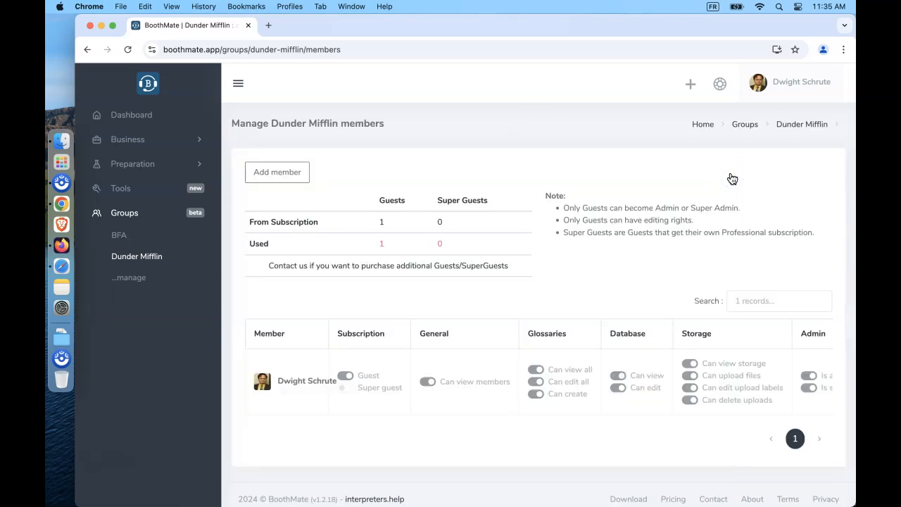
scroll(543, 412, down, 1)
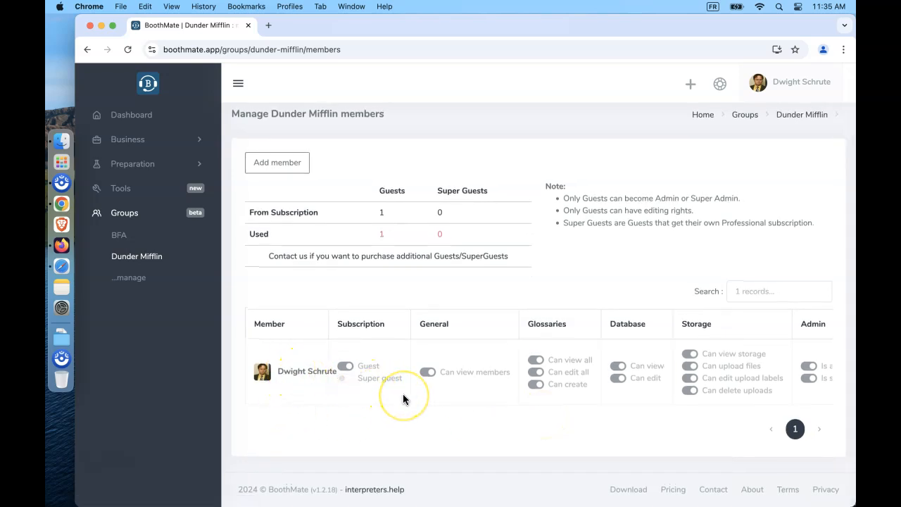
scroll(402, 393, right, 5)
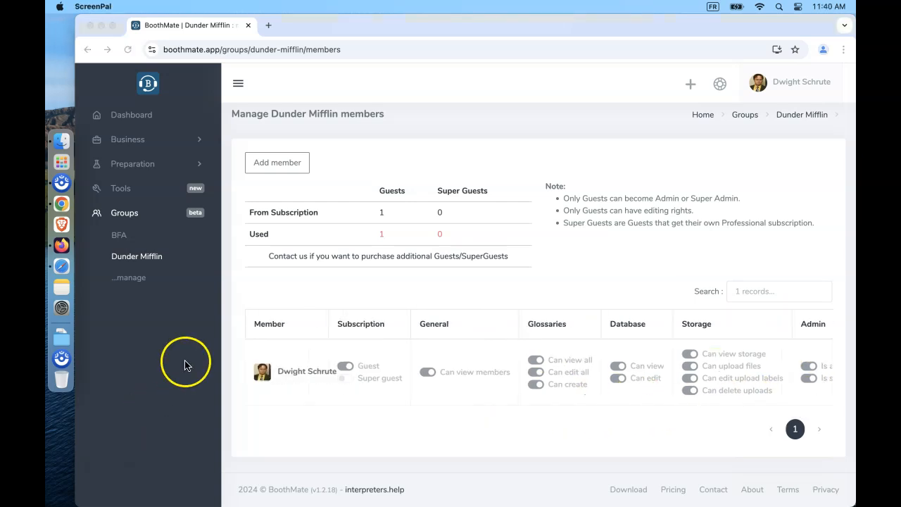
click(238, 84)
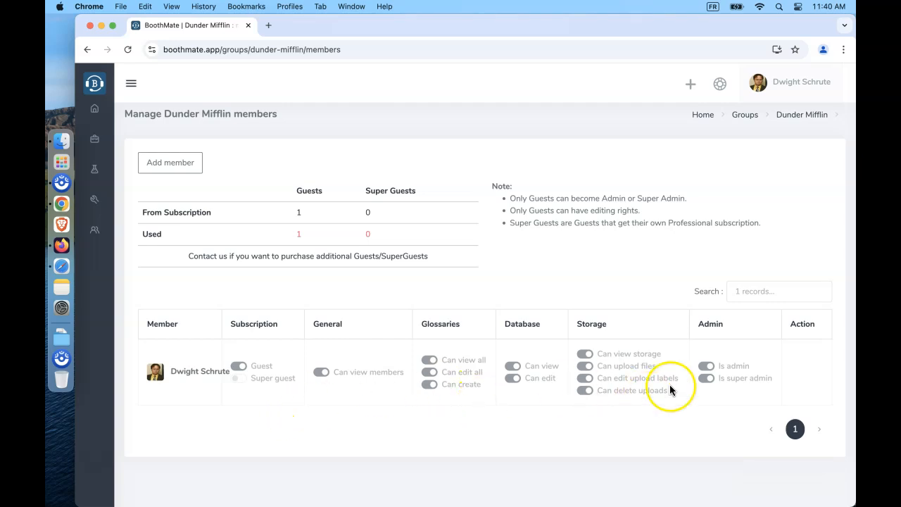
scroll(729, 374, down, 1)
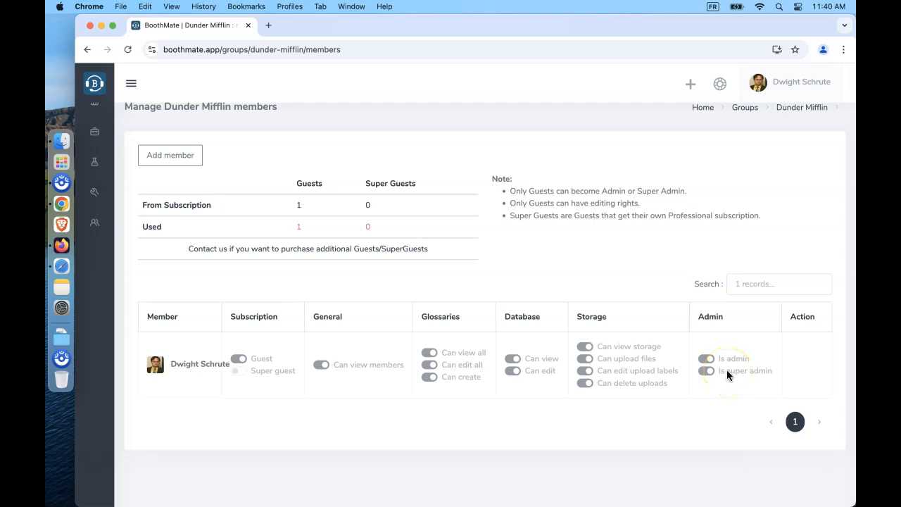
click(727, 373)
click(727, 371)
double_click(731, 359)
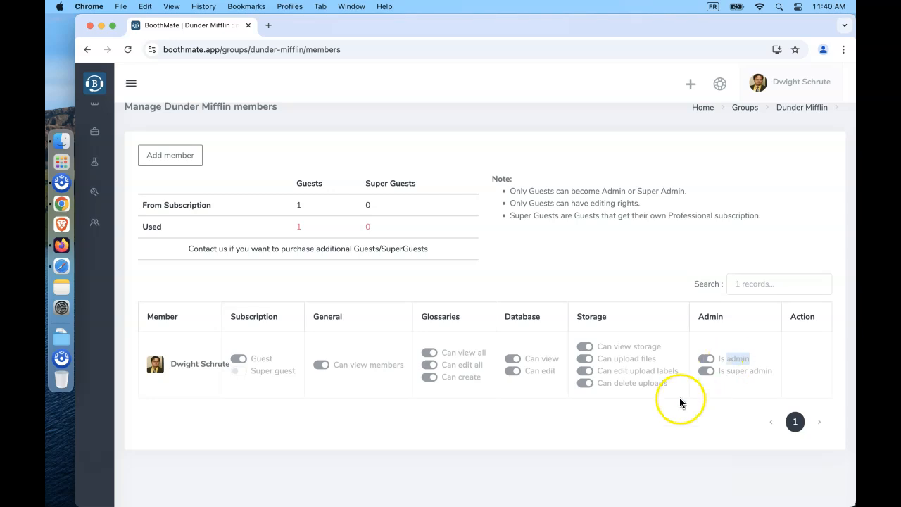
Step: Examine the member's guest and super guest subscription options and the guest allowance included in the group's subscription
double_click(260, 358)
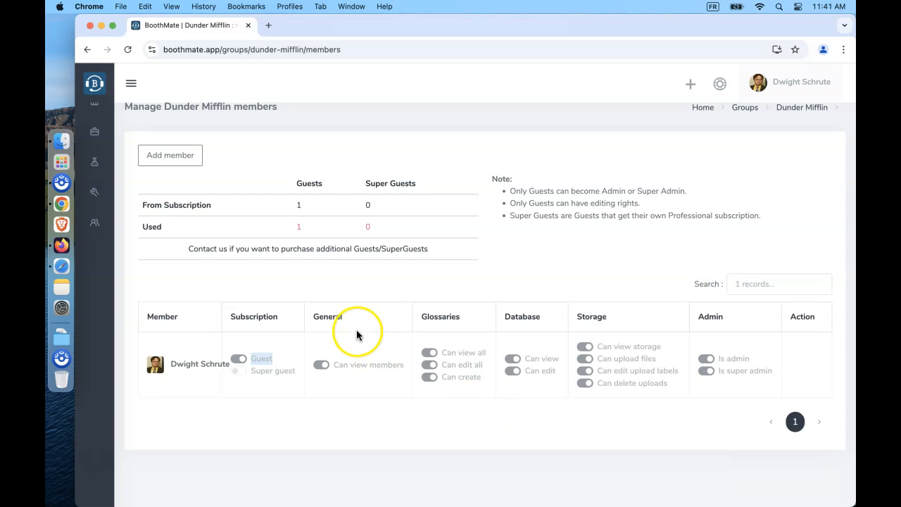
drag(303, 203, 142, 210)
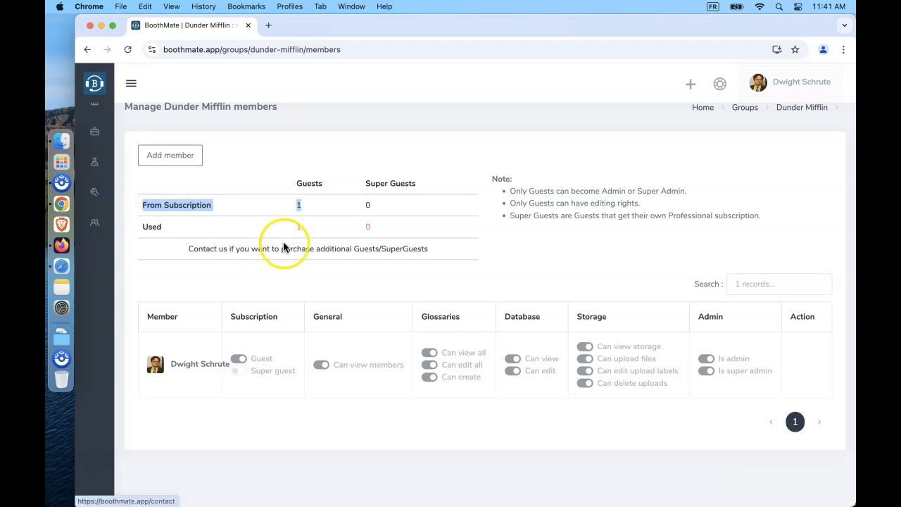
click(362, 272)
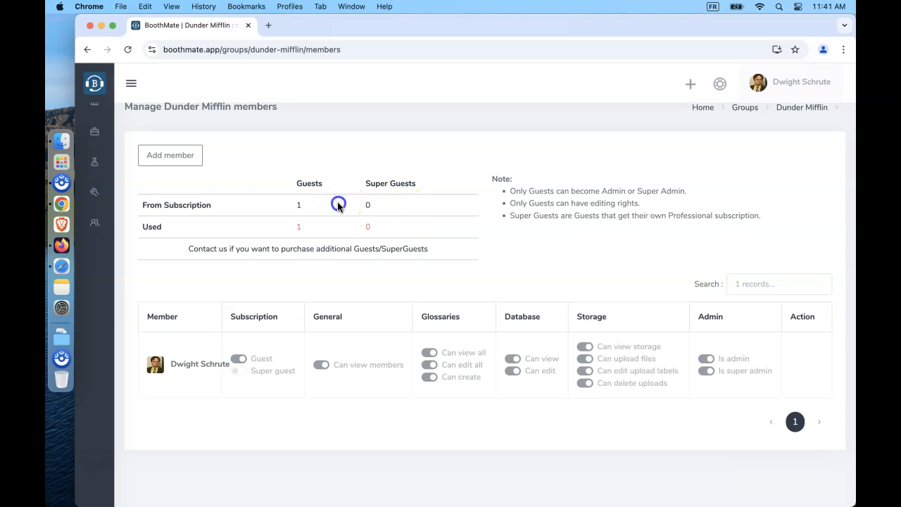
drag(252, 371, 289, 375)
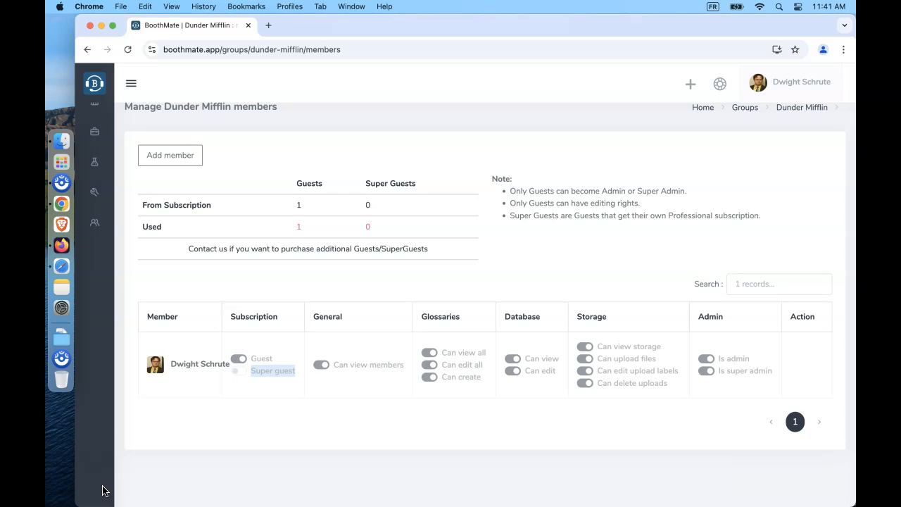
click(249, 400)
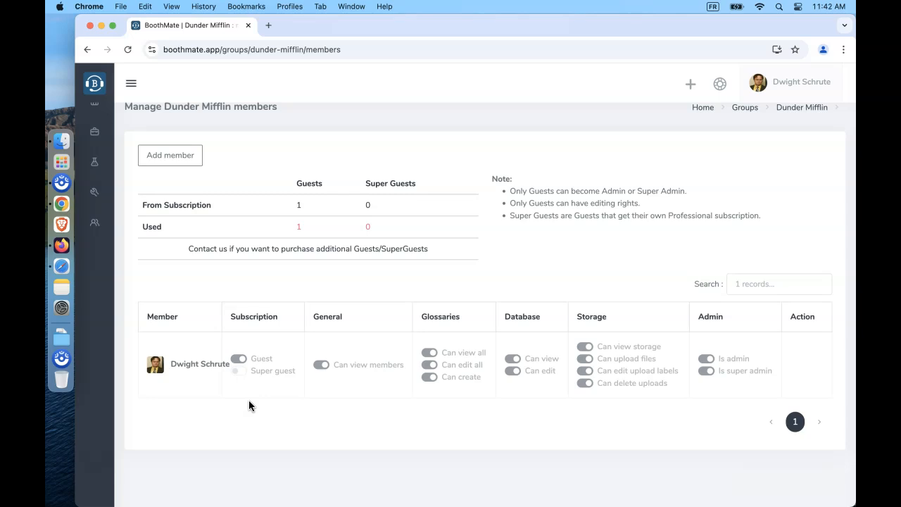
scroll(248, 406, up, 1)
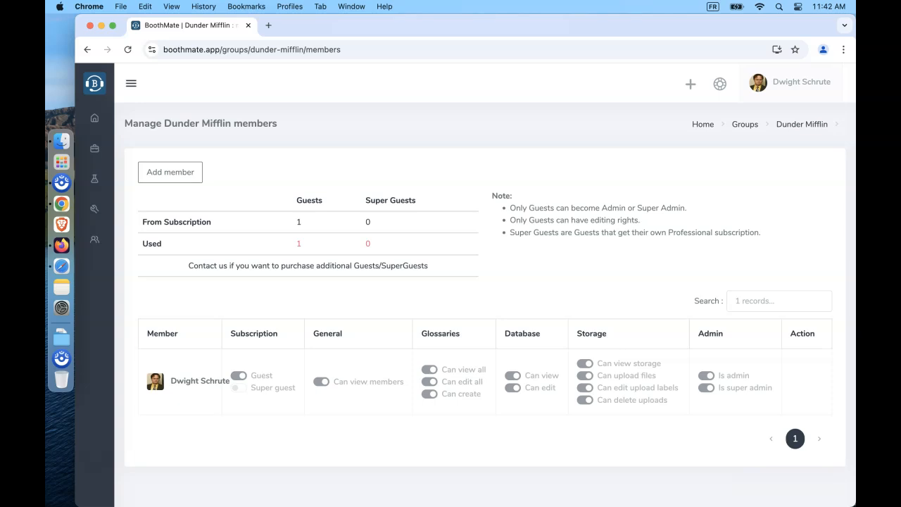
Step: Expand the navigation sidebar and open the Dunder Mifflin group's database
click(131, 84)
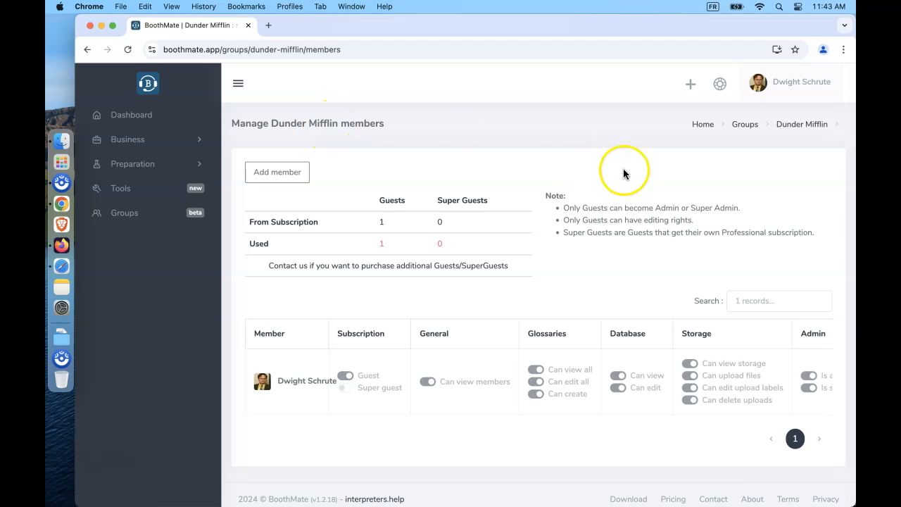
click(801, 127)
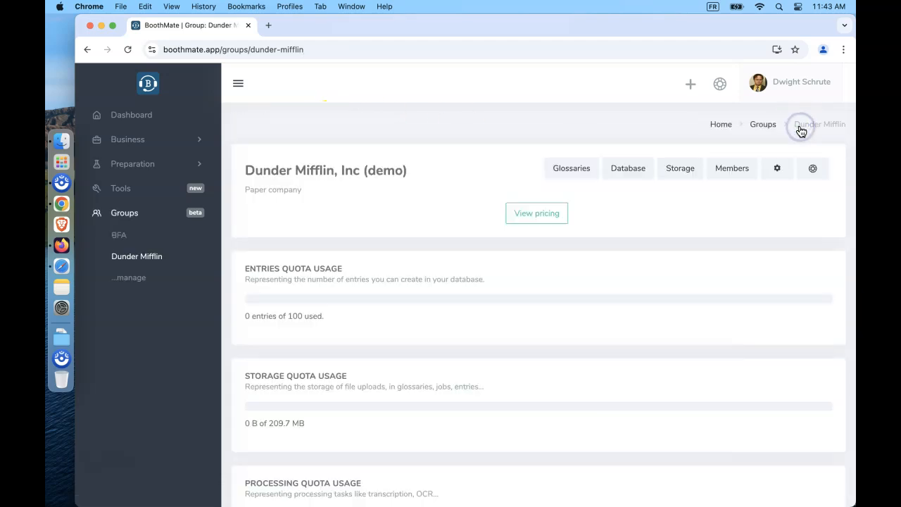
click(629, 175)
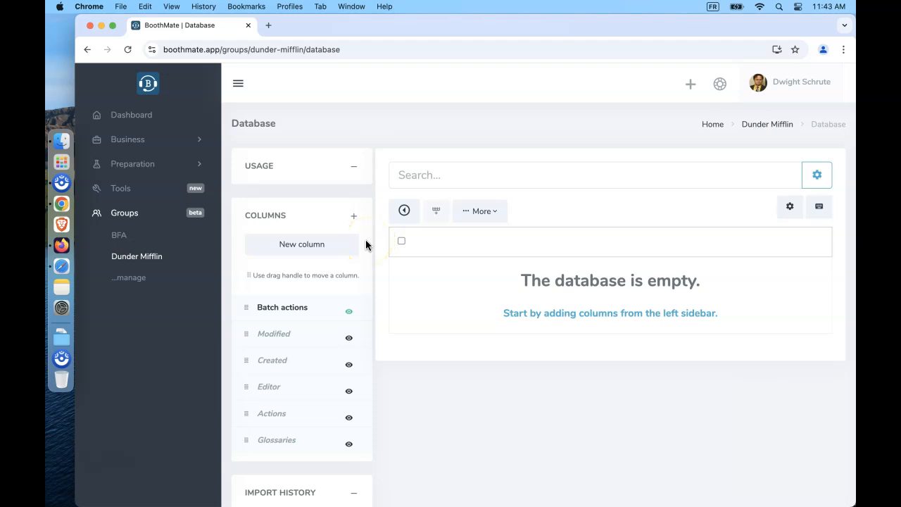
Step: Add a Text (language) column to the database for English (United States), labelled English US
click(297, 248)
click(500, 146)
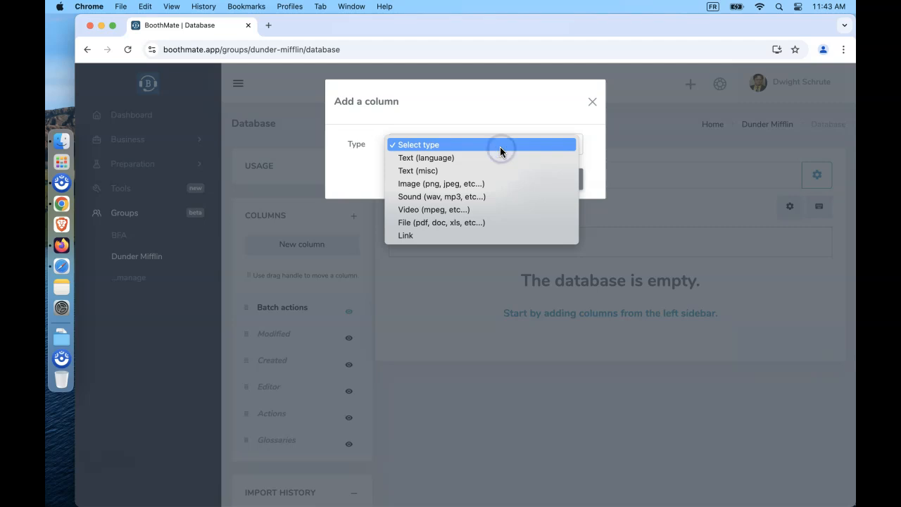
click(493, 159)
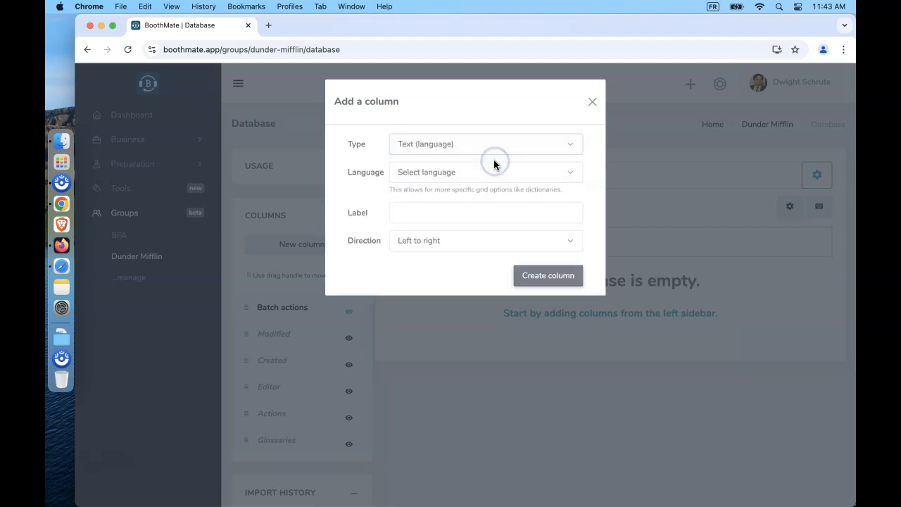
click(487, 172)
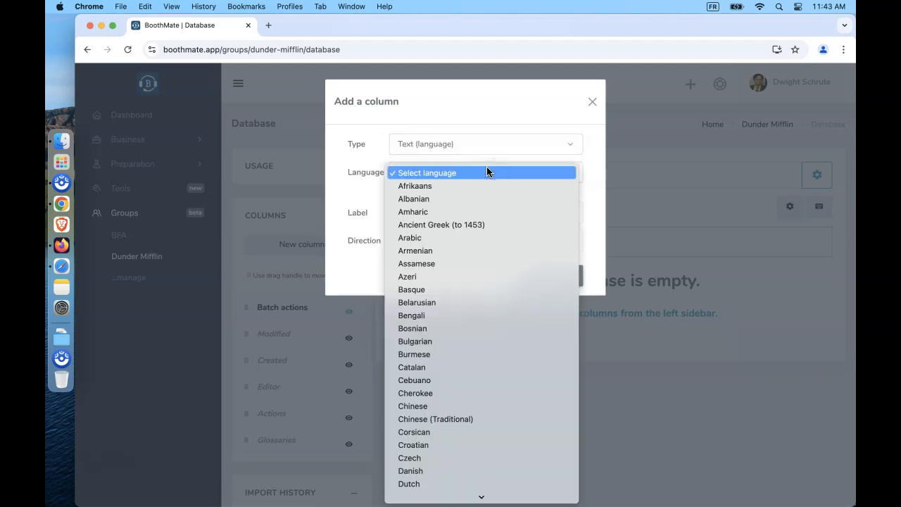
scroll(481, 370, down, 5)
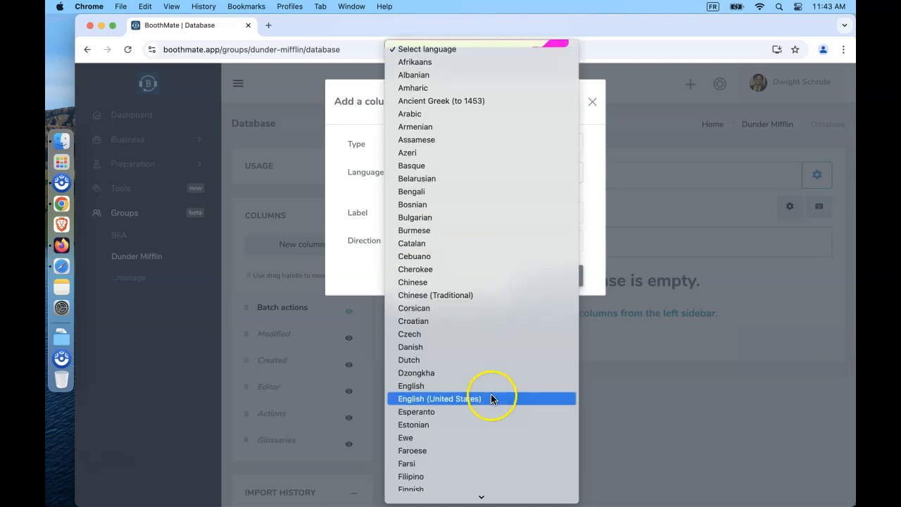
click(492, 398)
click(419, 210)
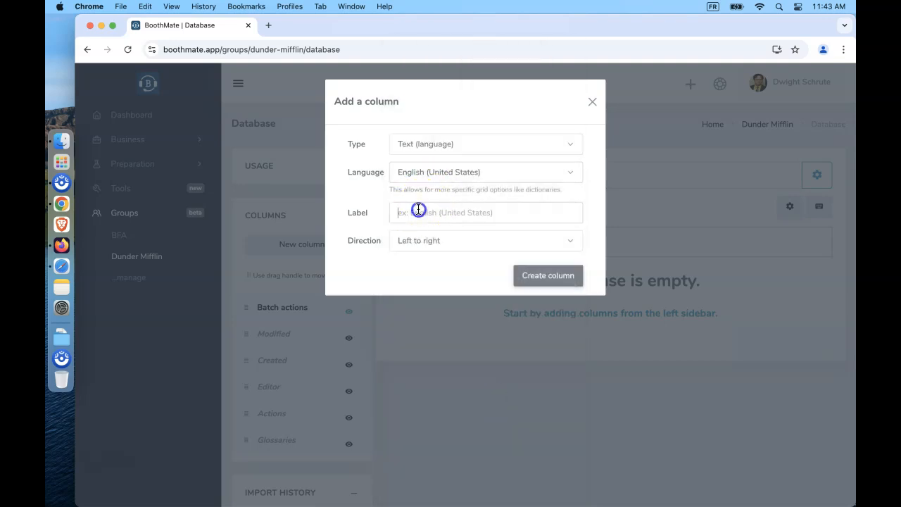
text(English US)
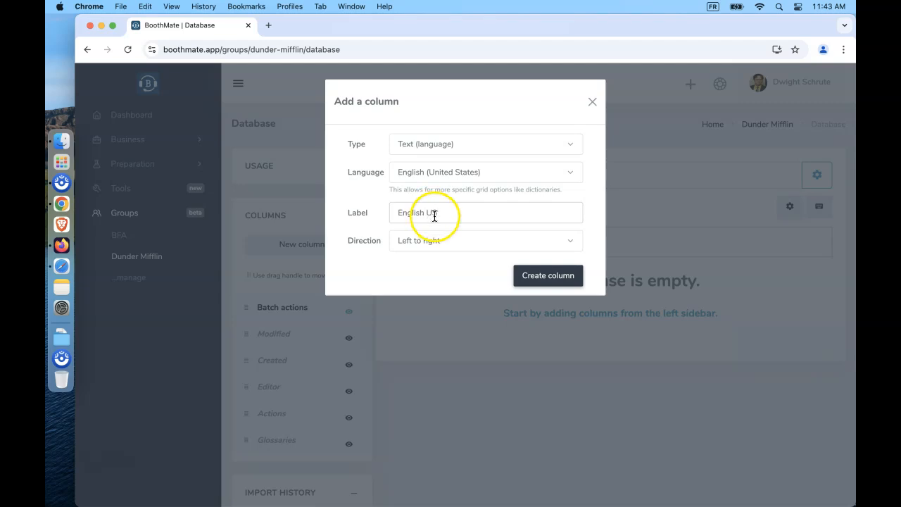
click(546, 274)
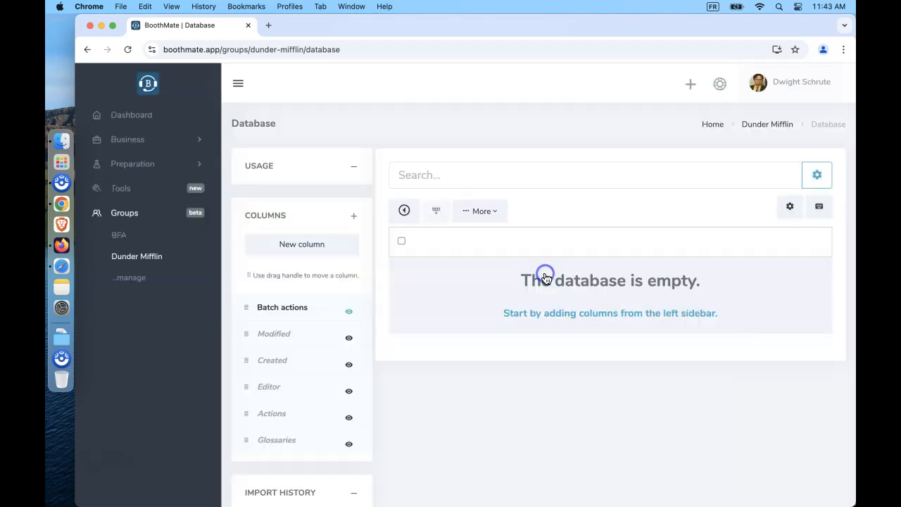
Step: Add a Text (language) column to the database for French, labelled Français
click(318, 259)
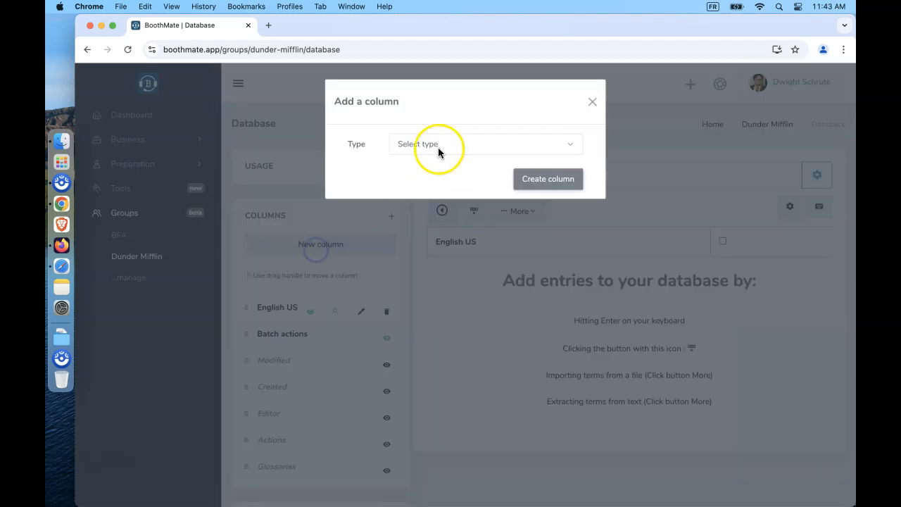
click(439, 145)
click(440, 158)
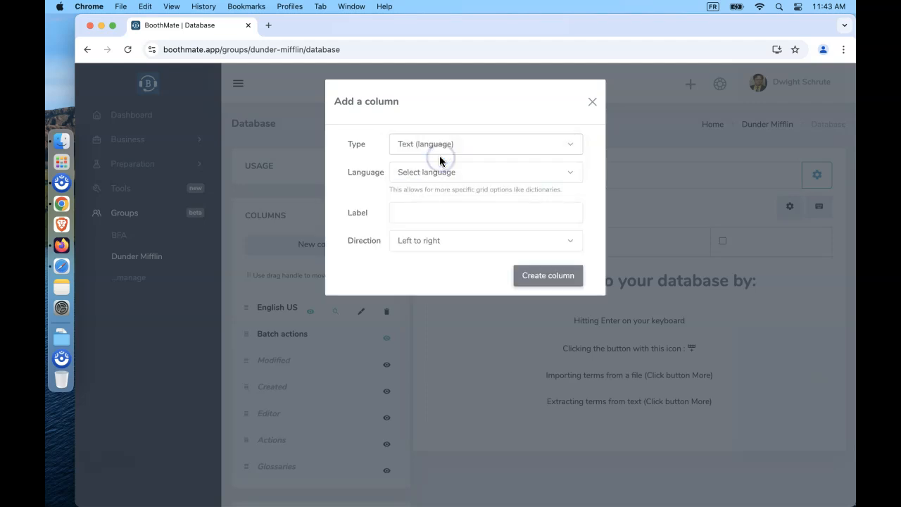
click(436, 173)
scroll(480, 338, down, 5)
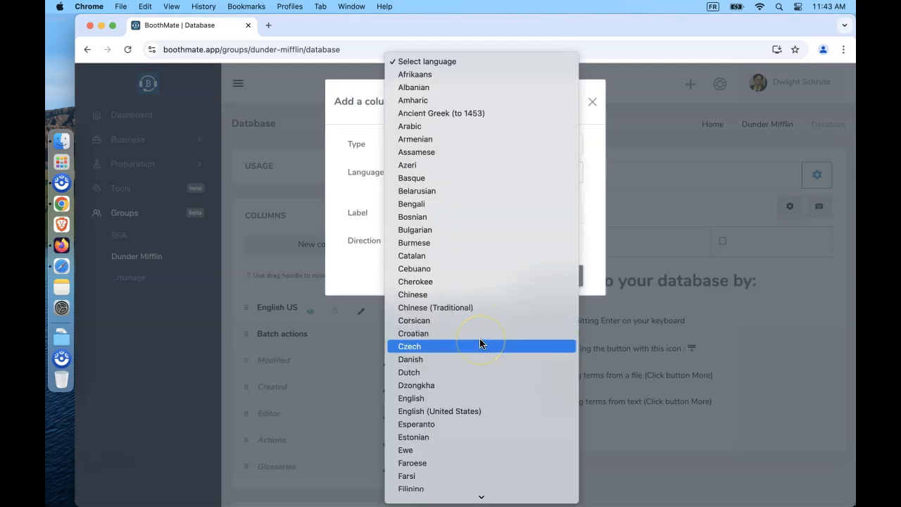
scroll(467, 362, down, 5)
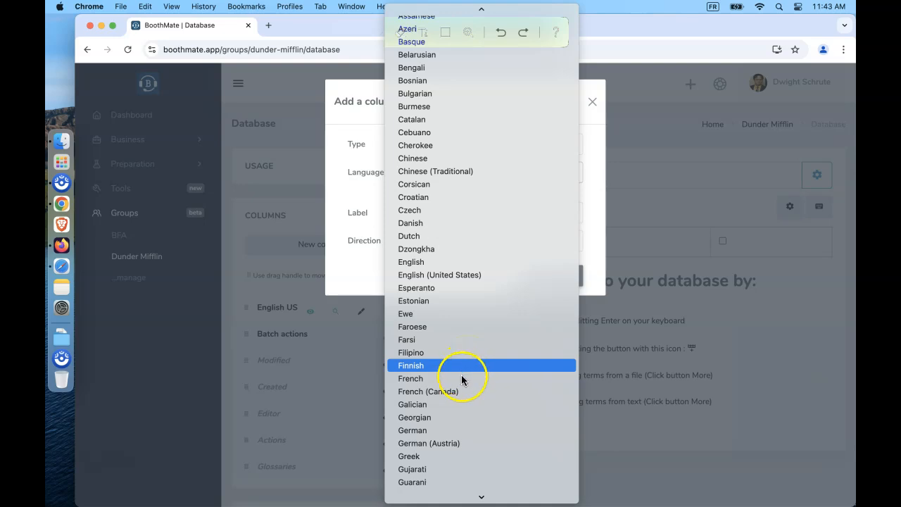
click(460, 378)
click(435, 215)
text(Français)
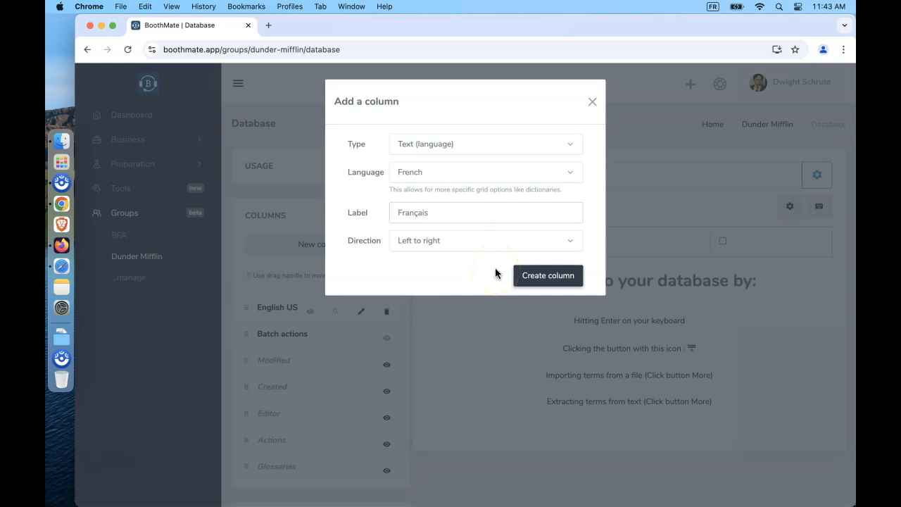
click(544, 276)
Step: Add a Text (language) column to the database for Italian, labelled Italian
click(327, 246)
click(473, 143)
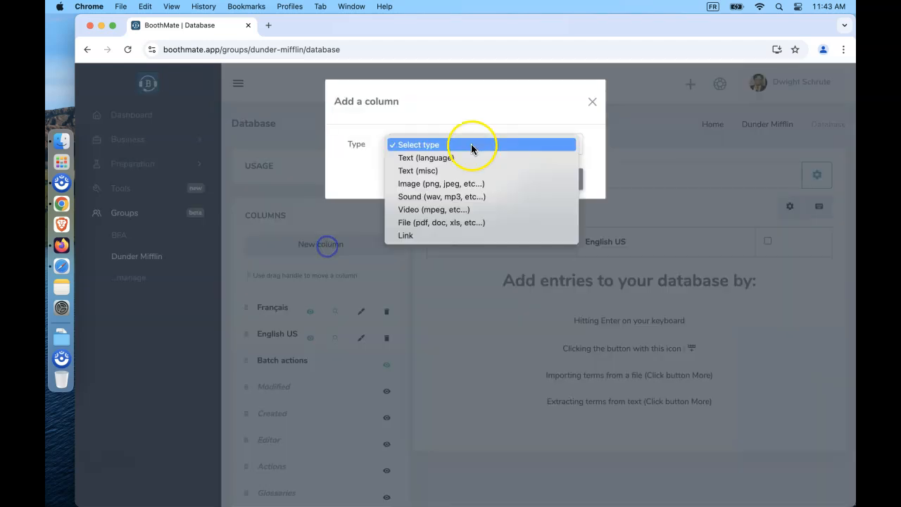
click(462, 158)
click(458, 172)
scroll(457, 173, down, 5)
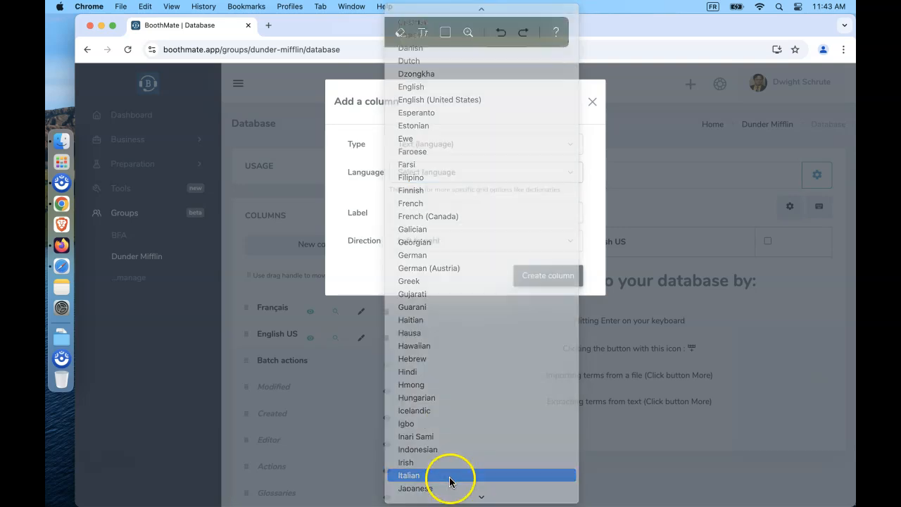
click(446, 475)
click(432, 213)
text(Italian)
click(541, 275)
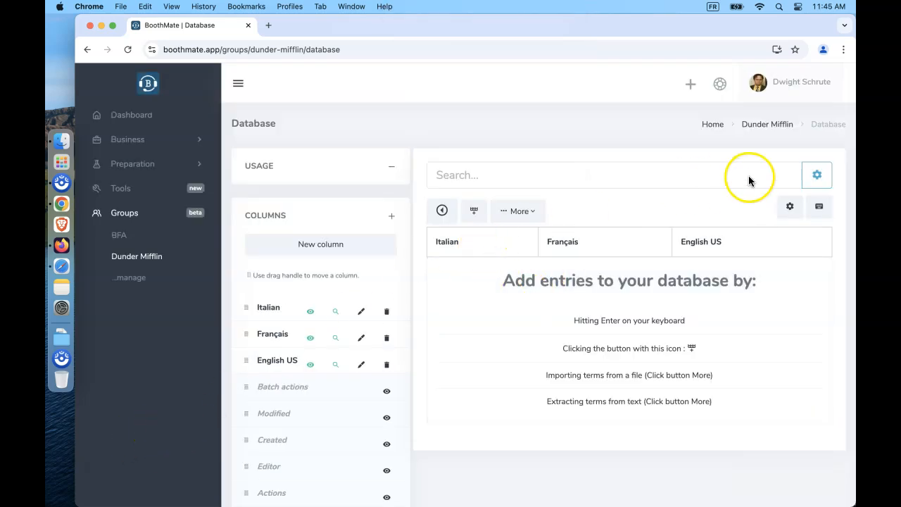
Step: Create a glossary named Paper industry in the Dunder Mifflin group, keeping only the Italian and English US columns
click(763, 128)
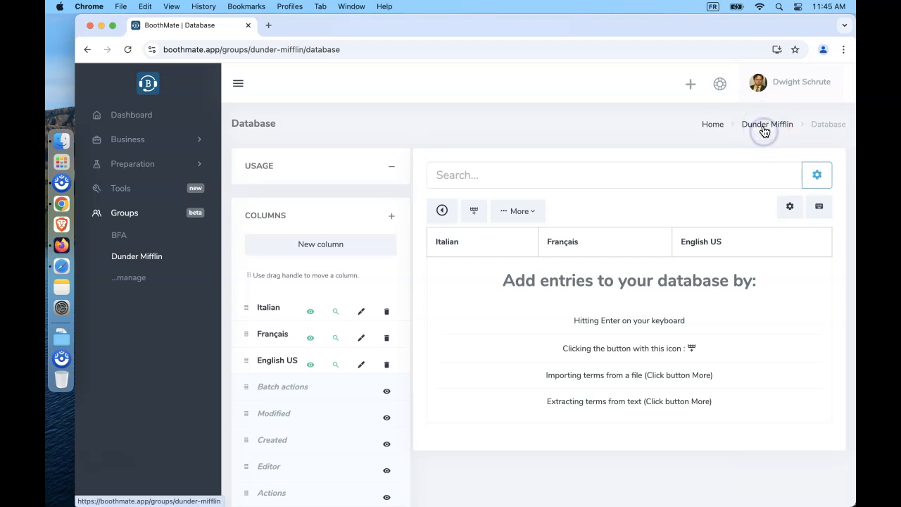
click(581, 172)
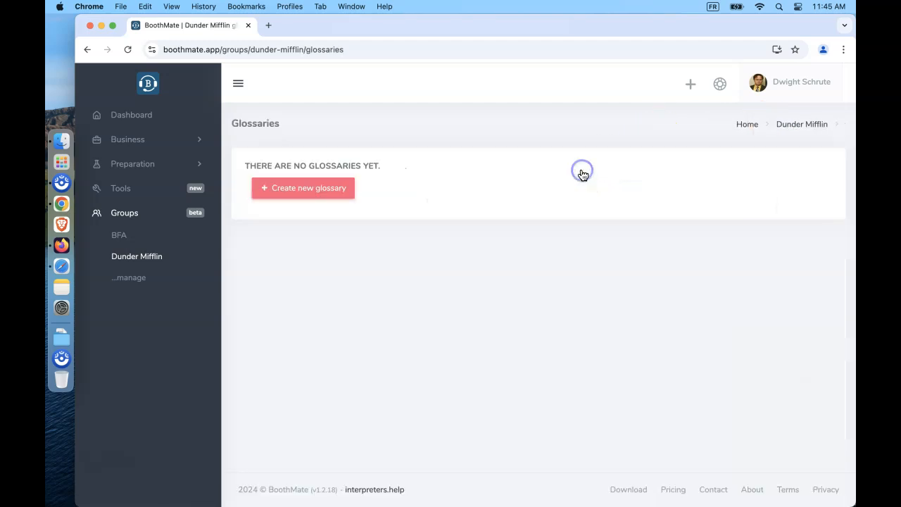
click(322, 202)
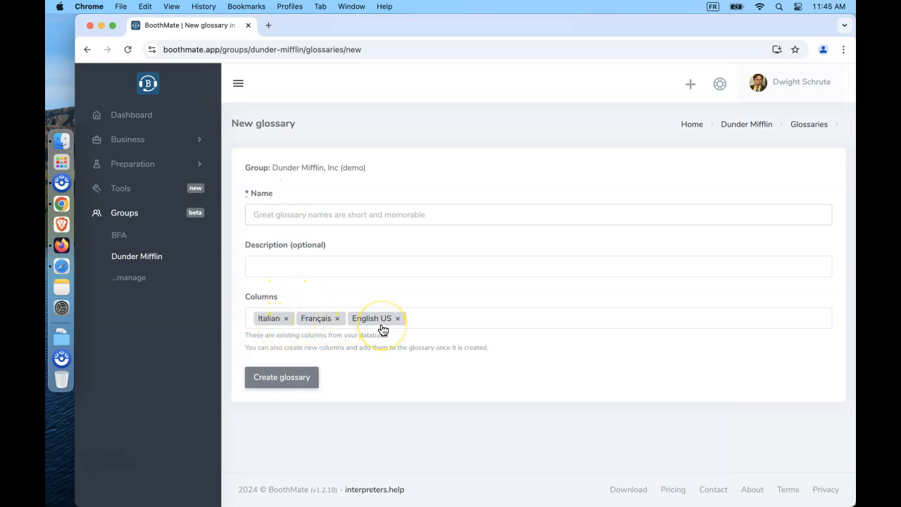
text(Paper industry)
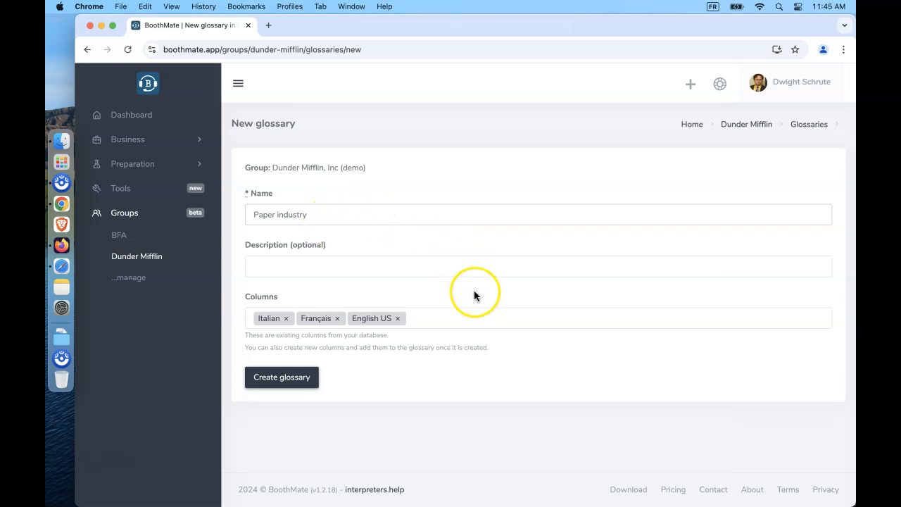
click(338, 320)
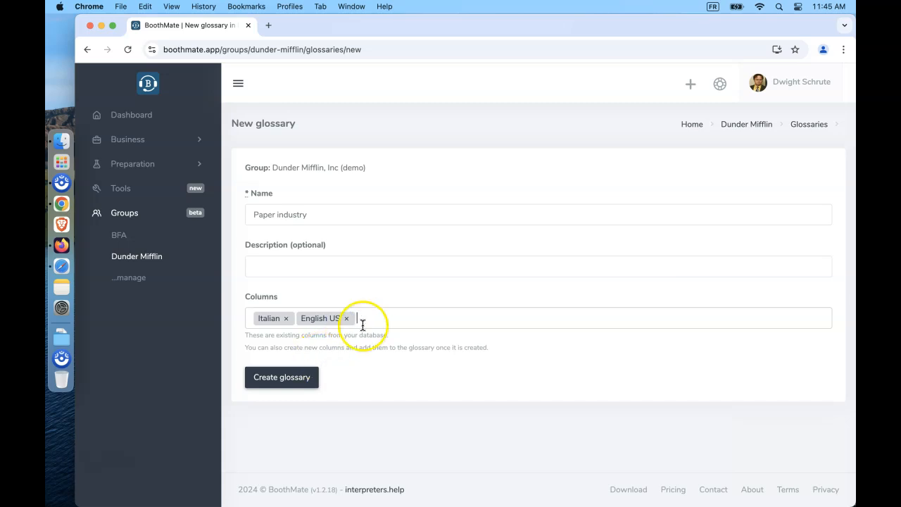
click(389, 311)
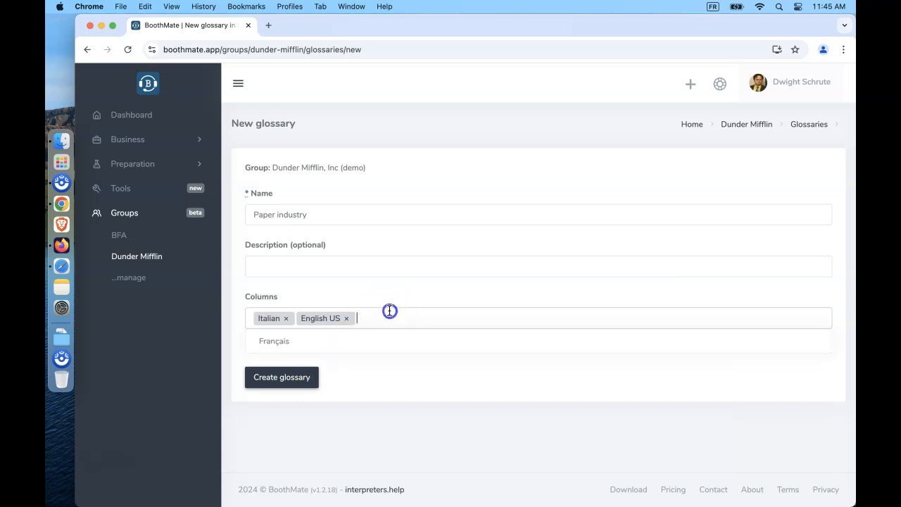
click(368, 387)
click(285, 379)
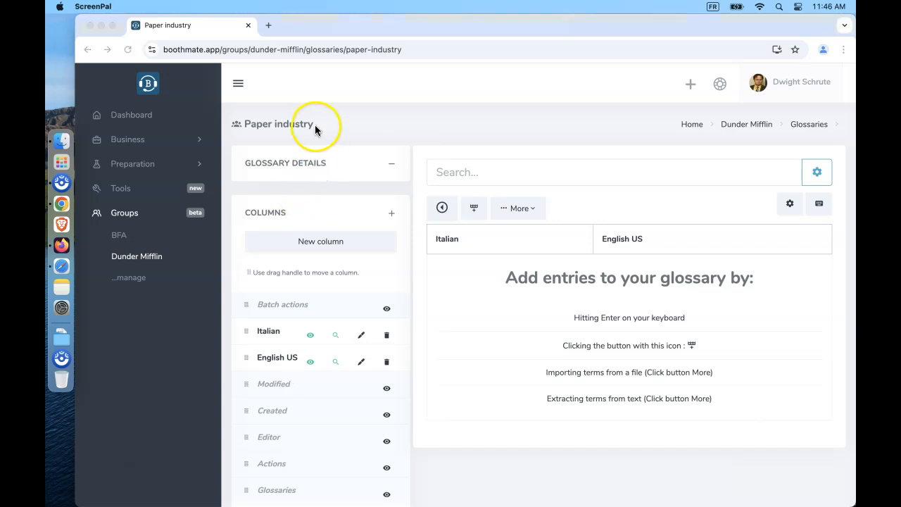
Step: Examine the Paper industry glossary's title, group icon and breadcrumb path, collapsing and restoring the columns sidebar
click(260, 125)
triple_click(259, 124)
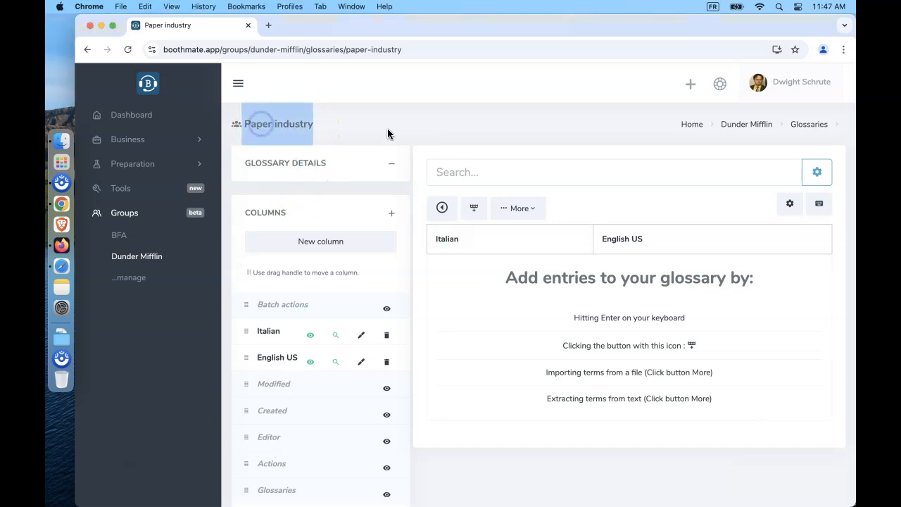
click(472, 119)
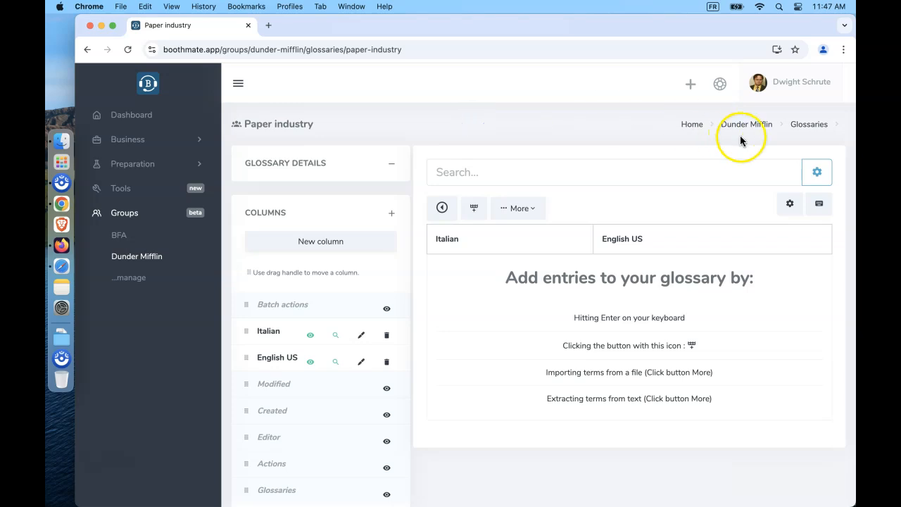
drag(843, 126, 675, 127)
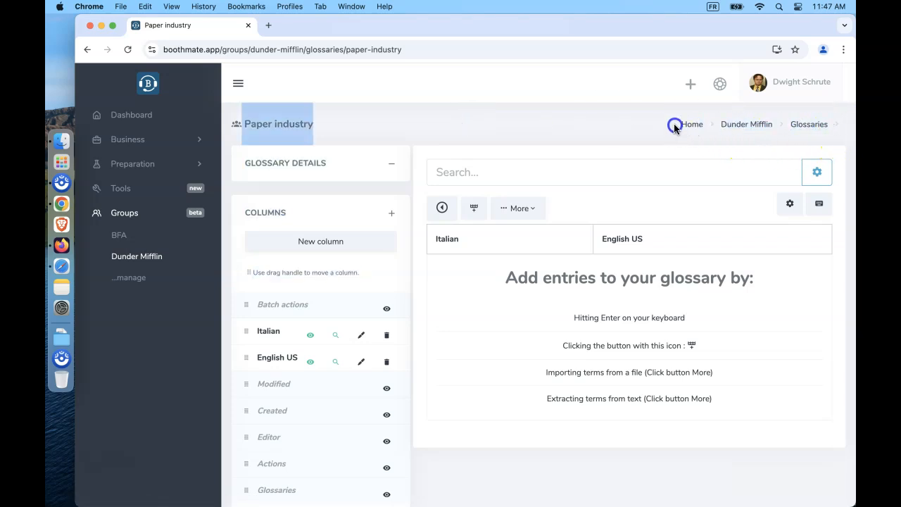
click(726, 134)
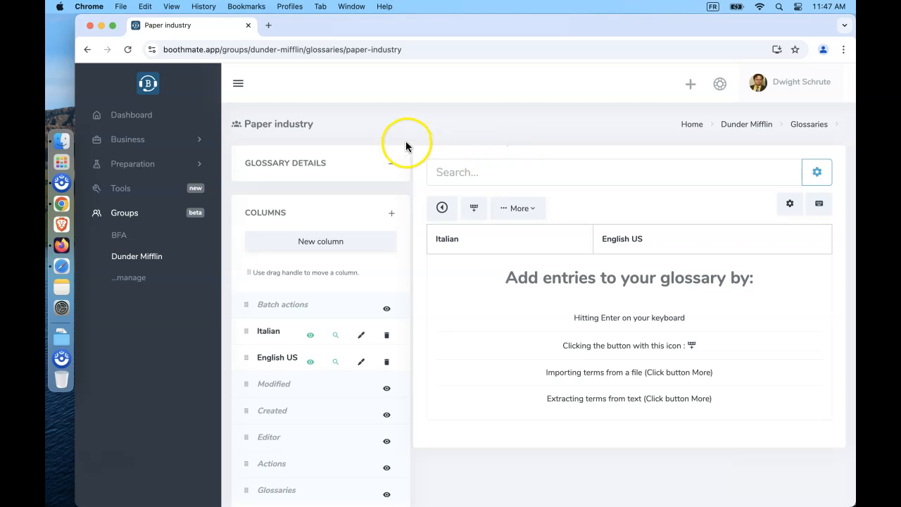
click(443, 207)
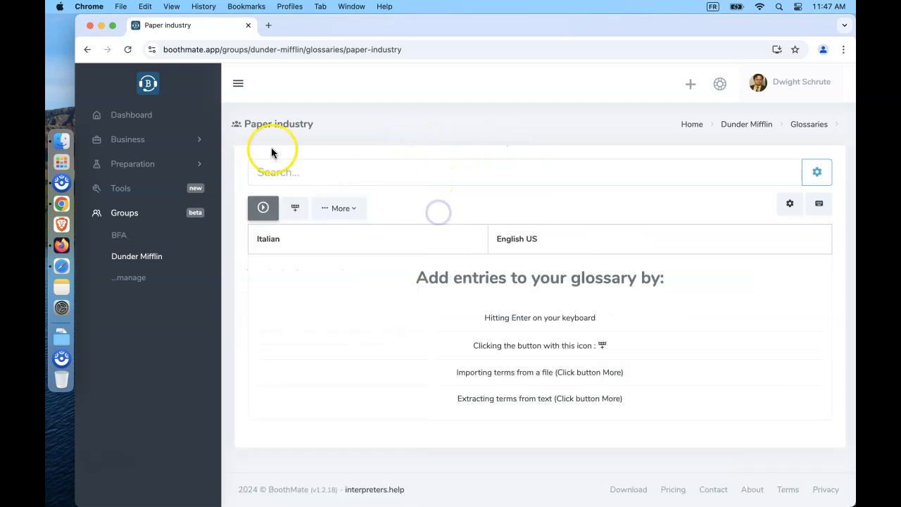
drag(229, 123, 238, 123)
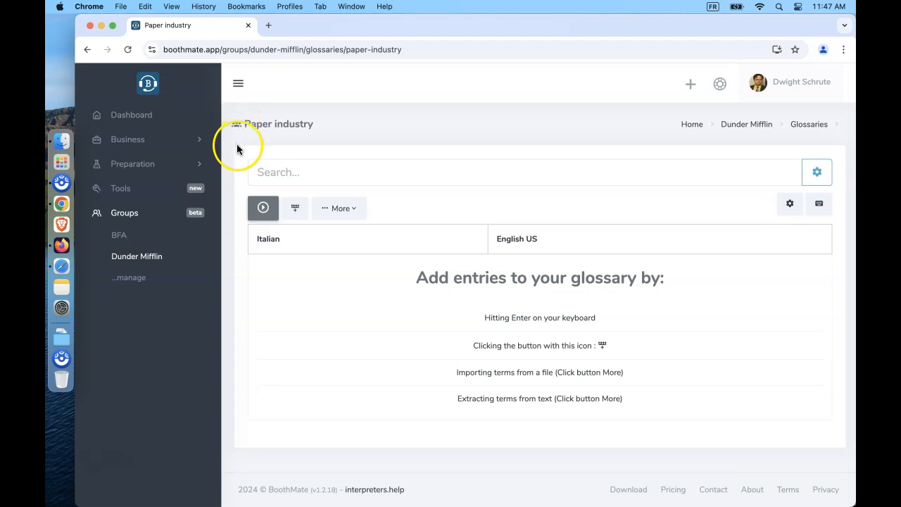
click(262, 208)
Step: Switch to Interpreters' Help in Firefox, open the community's Glossary Farm, and search the public glossaries for "paper"
key(super+Tab)
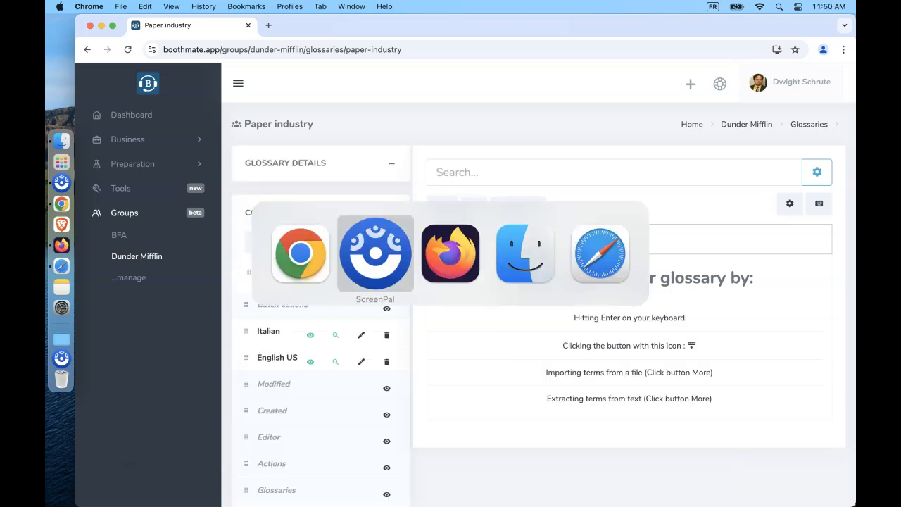
key(super+Tab)
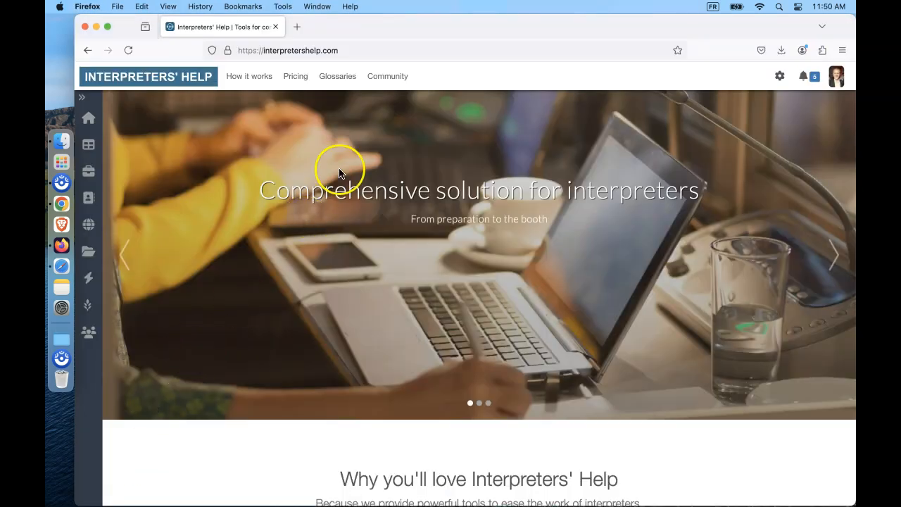
click(391, 76)
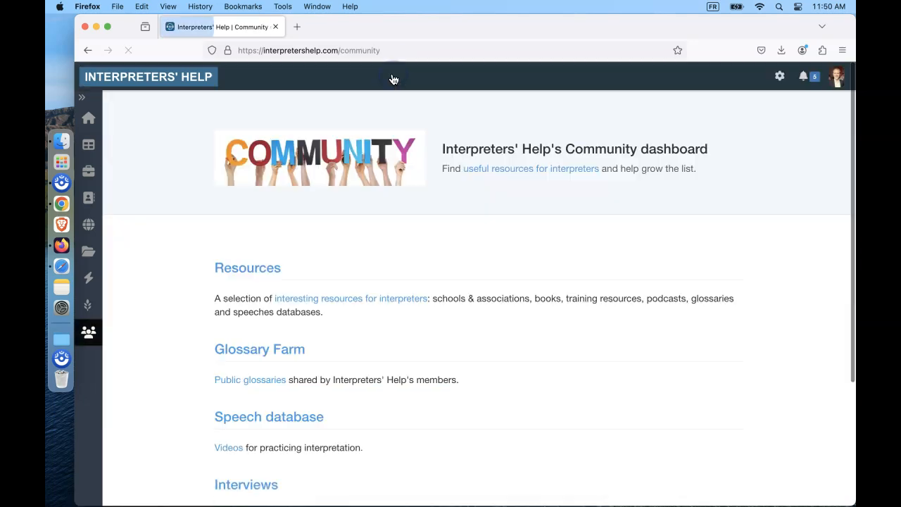
click(267, 350)
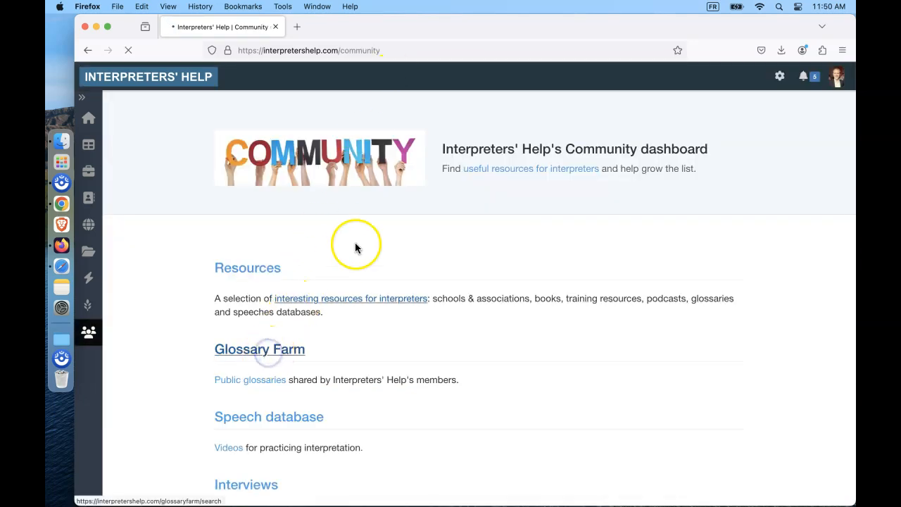
click(344, 213)
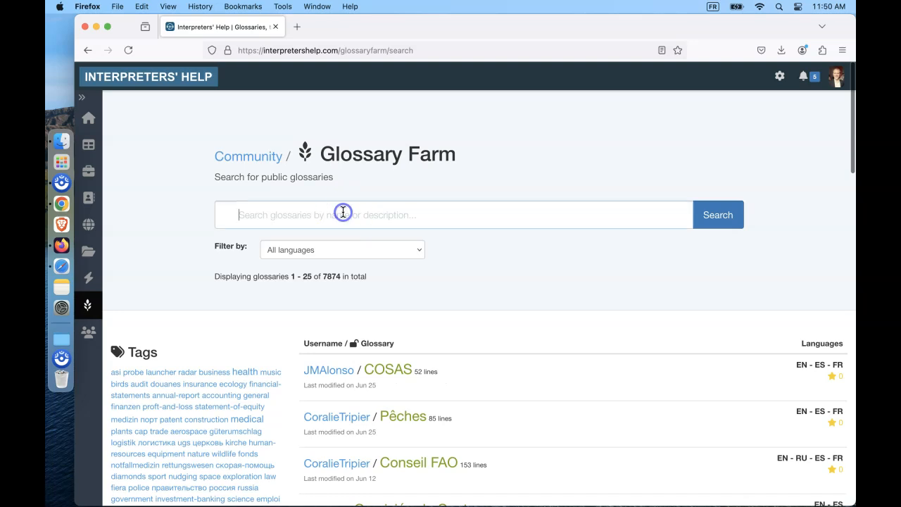
text(pa)
click(719, 214)
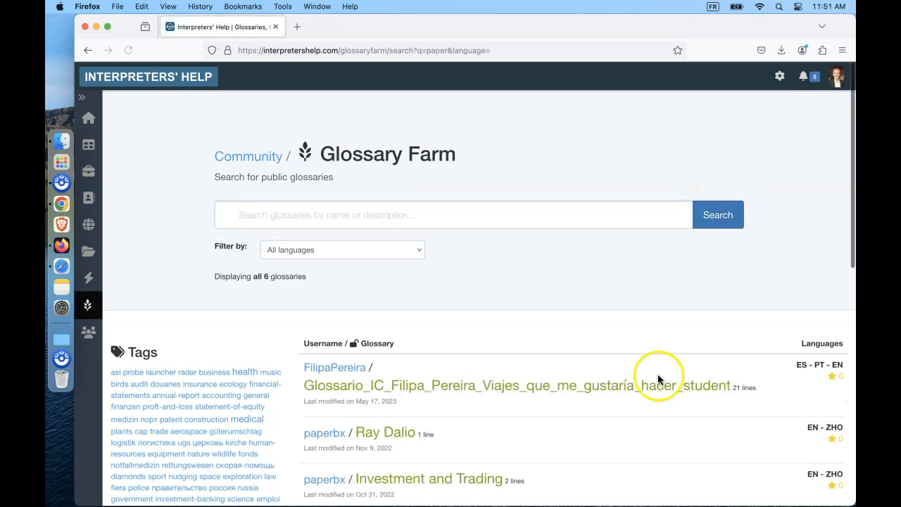
scroll(658, 374, down, 2)
scroll(657, 379, down, 5)
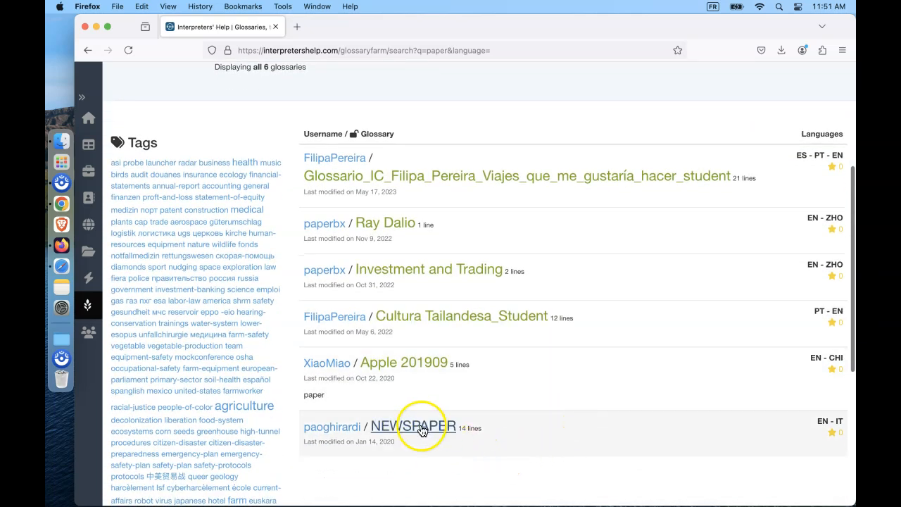
Step: Open the public NEWSPAPER glossary in the Glossary Farm and export it as an Excel (.xlsx) file
click(421, 427)
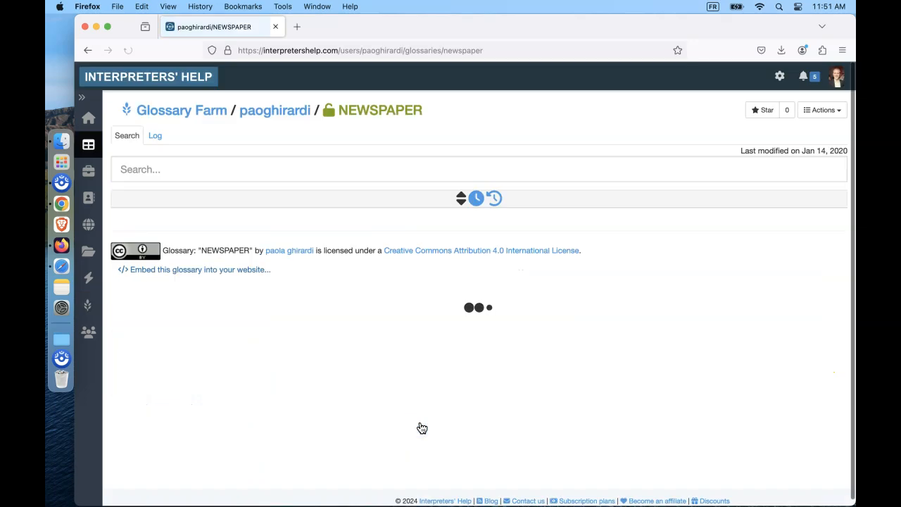
click(828, 112)
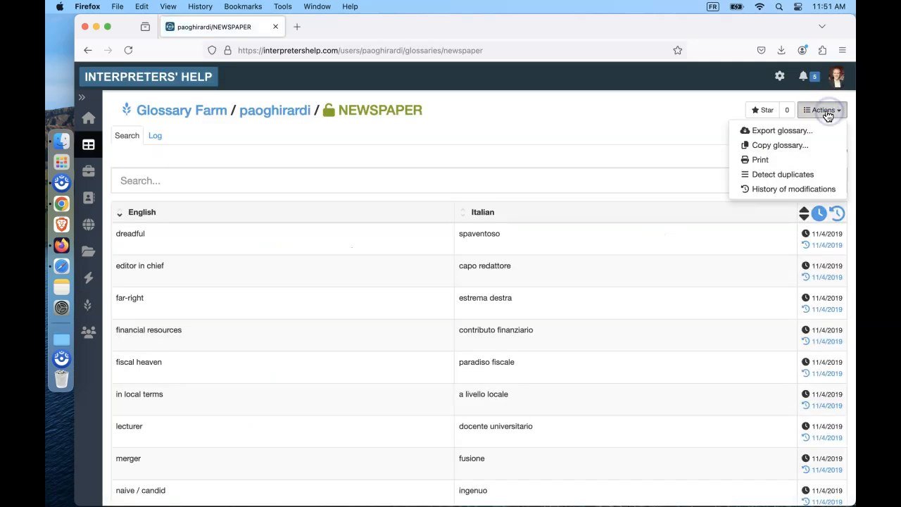
click(775, 130)
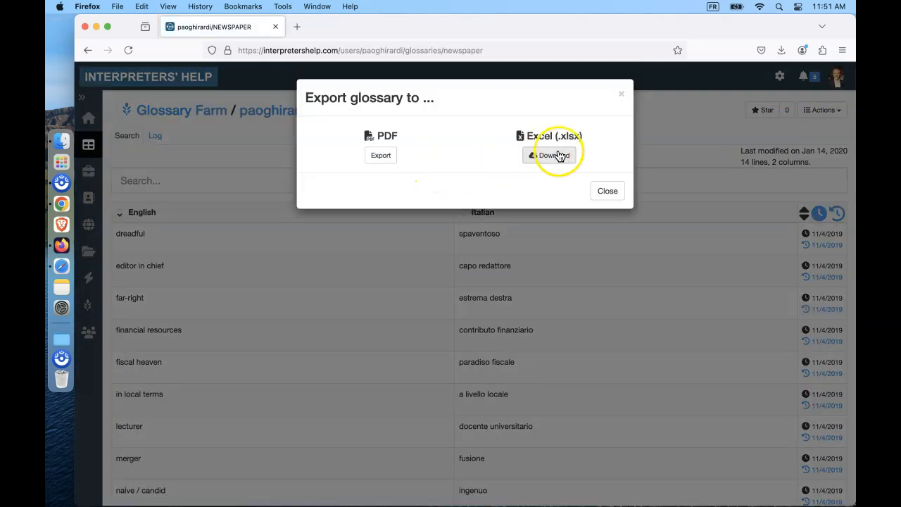
click(554, 157)
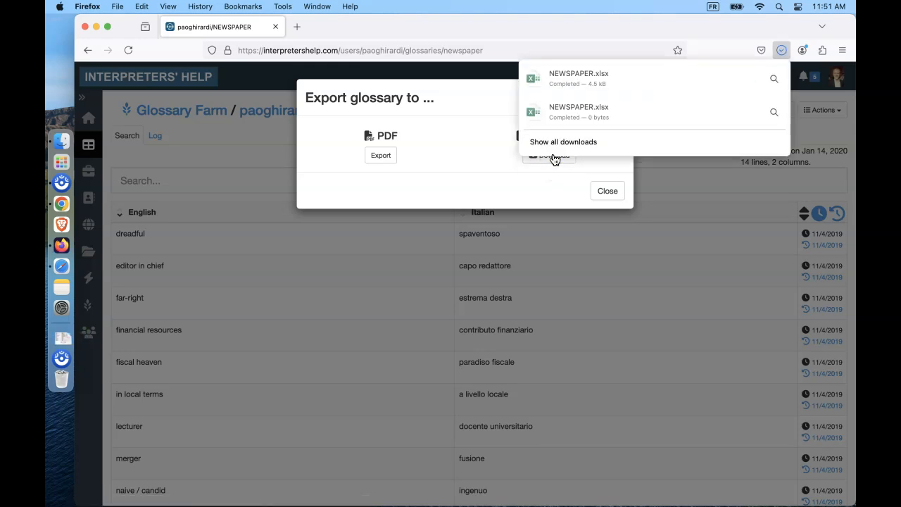
Step: Preview the downloaded NEWSPAPER.xlsx in the Downloads folder to check its columns and entries
key(ctrl+Up)
click(355, 150)
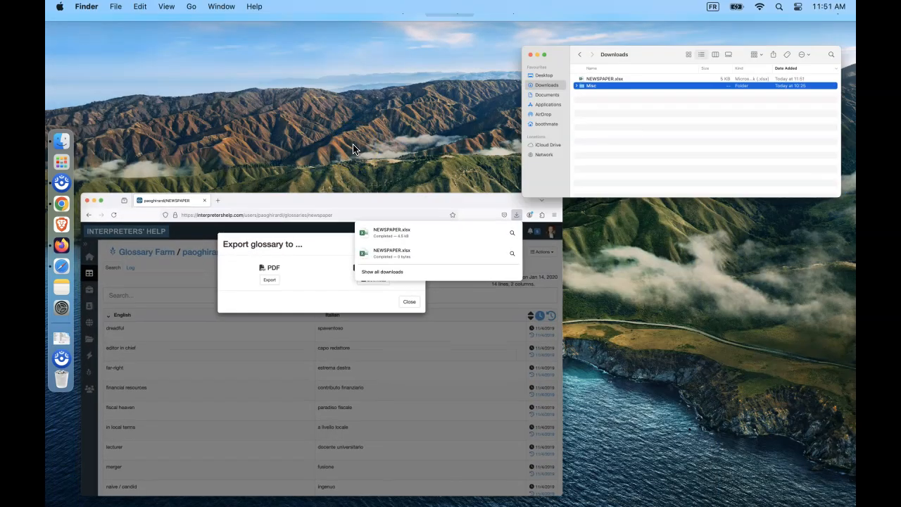
click(364, 131)
key(space)
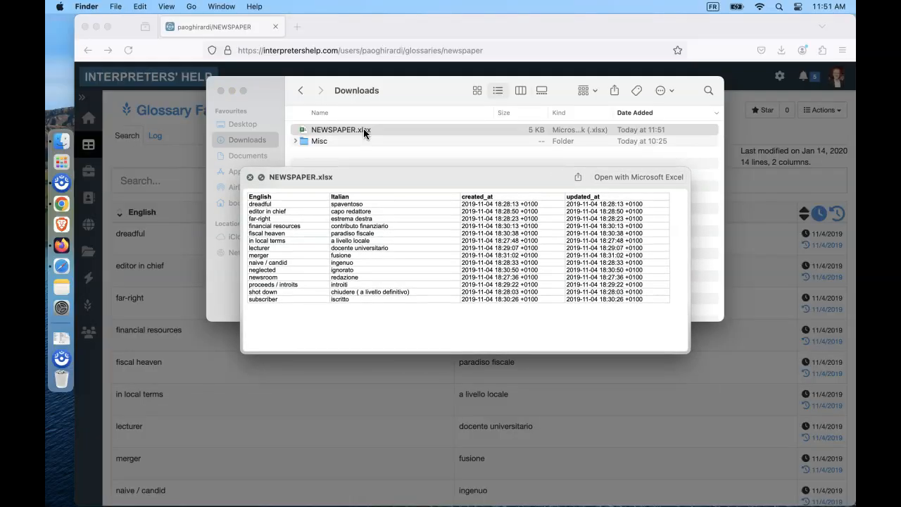
key(space)
Step: Switch to BoothMate in Chrome and place the English US column before Italian in the Paper industry glossary
key(cmd+Tab)
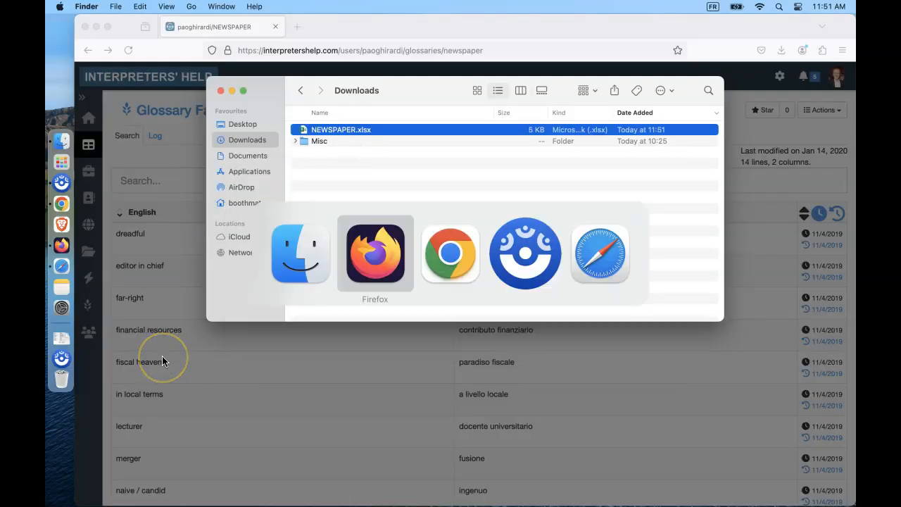
key(super+Tab)
key(super+Tab)
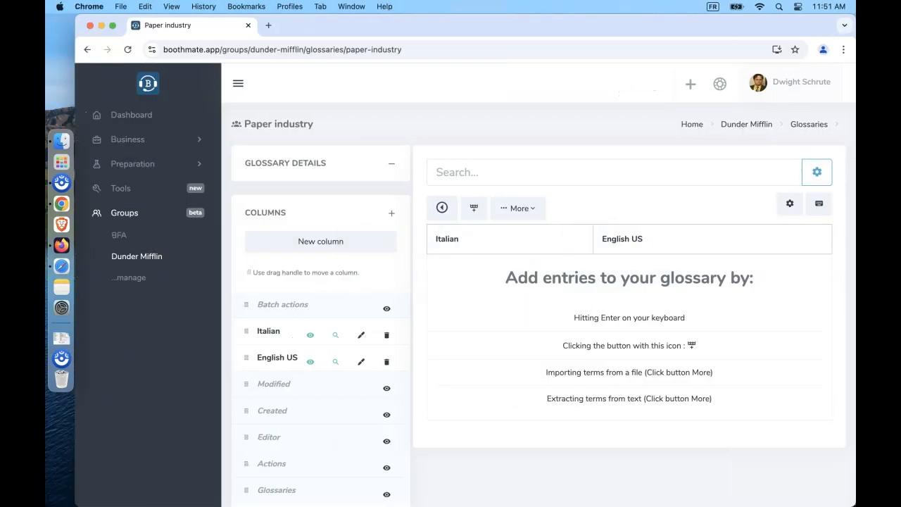
drag(251, 356, 261, 340)
Step: Import the entries of NEWSPAPER.xlsx into the Paper industry glossary, saving the file on the server
click(519, 208)
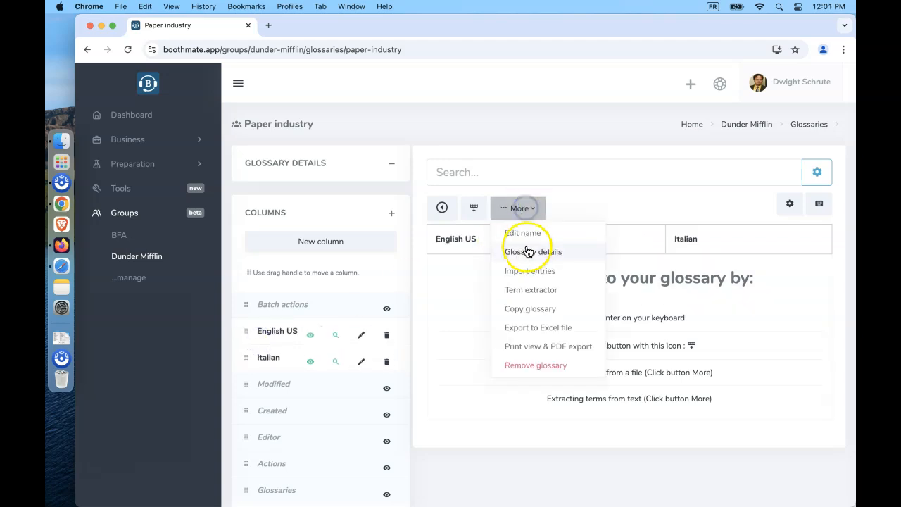
click(529, 270)
key(ctrl+Up)
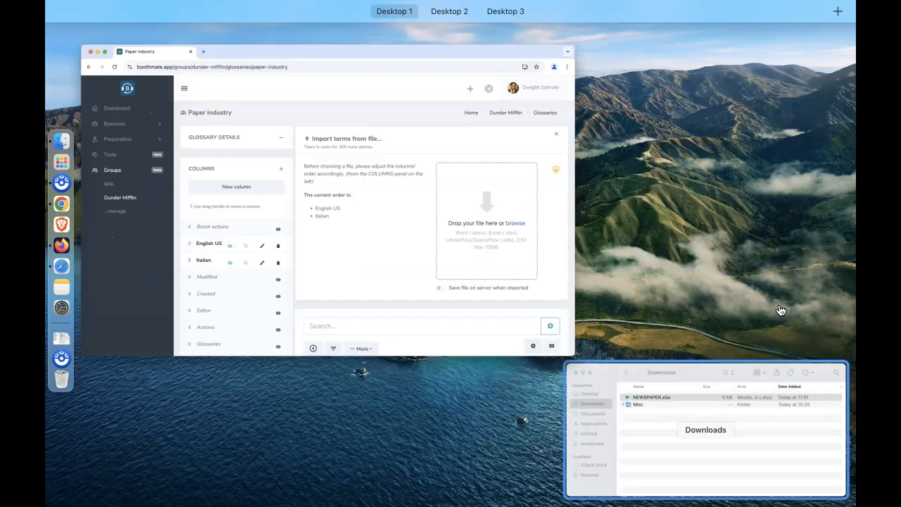
click(705, 409)
drag(526, 362, 669, 294)
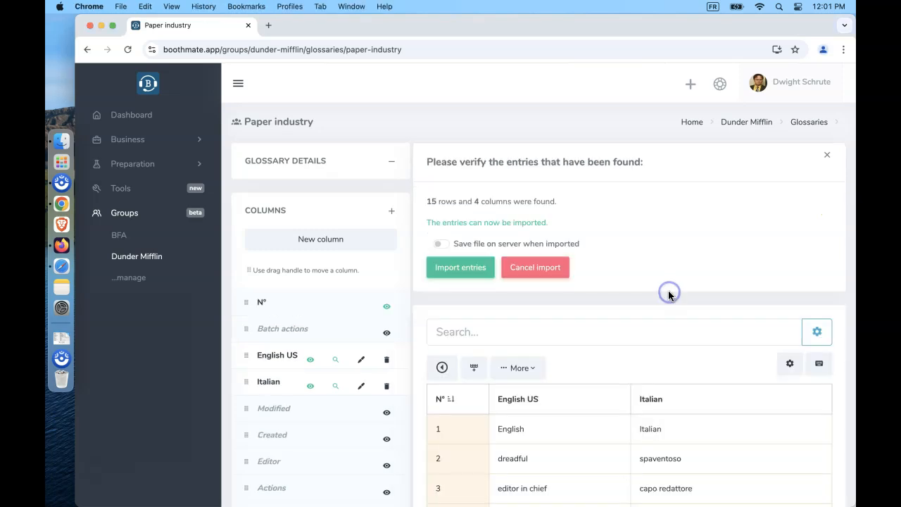
click(441, 243)
click(460, 277)
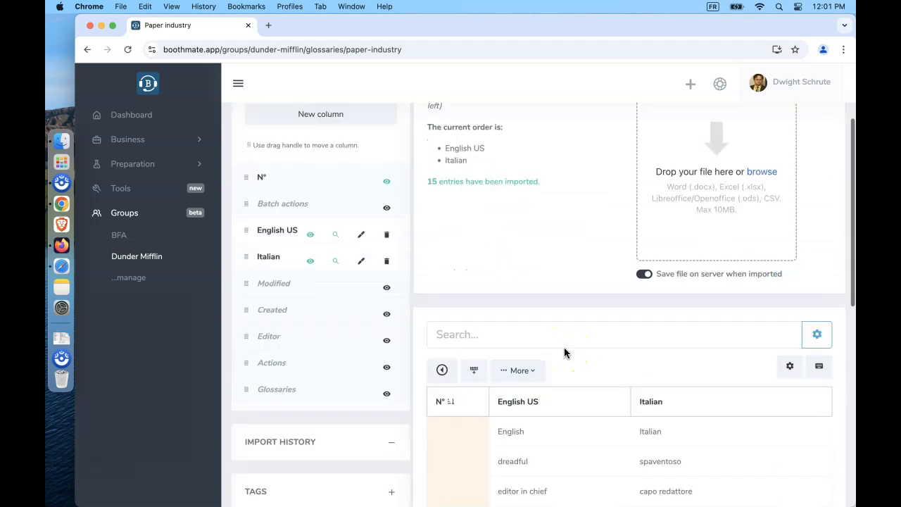
Step: Remove the English / Italian header entry from the Paper industry glossary and close the import area
click(564, 351)
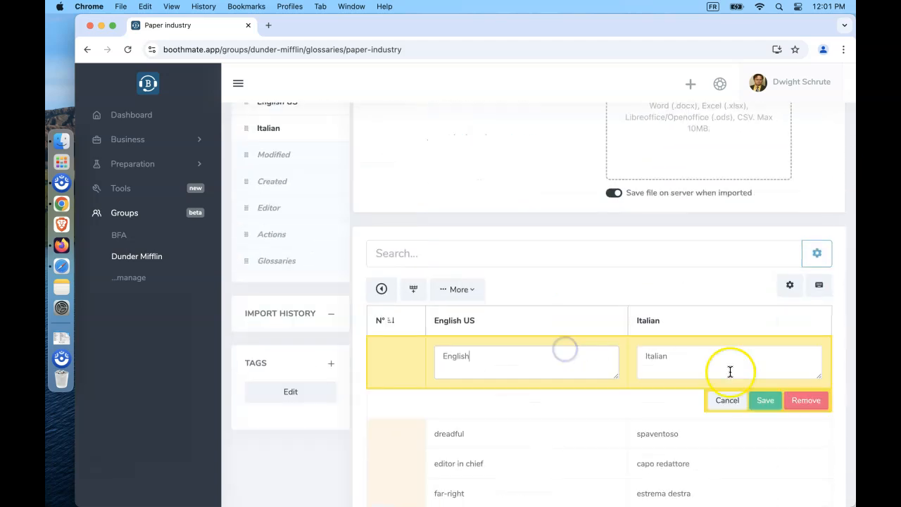
click(805, 399)
click(438, 360)
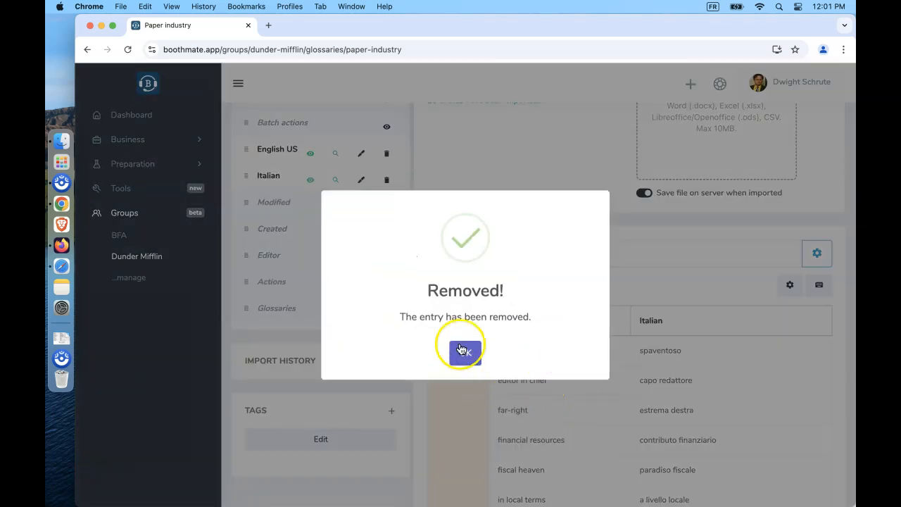
click(465, 350)
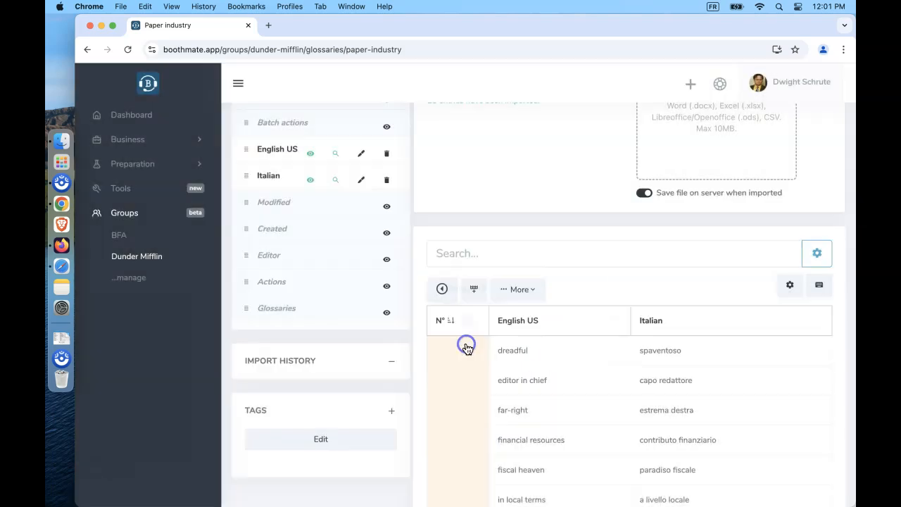
click(823, 156)
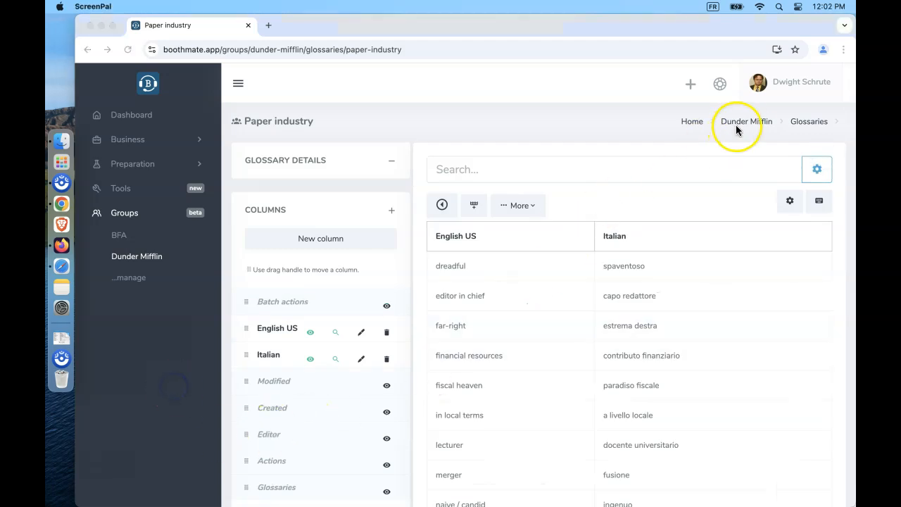
Step: Open the Dunder Mifflin group page and examine its entries, storage and processing quota usage
click(742, 122)
click(743, 122)
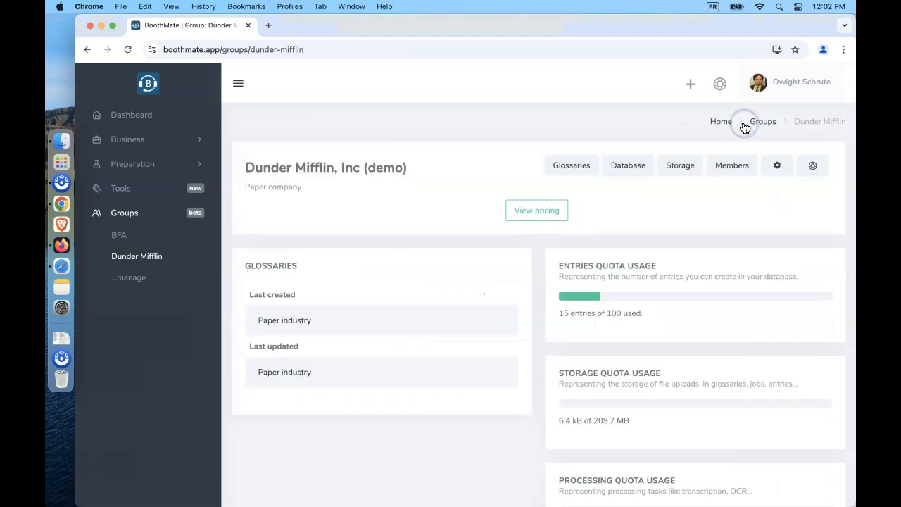
scroll(662, 235, down, 1)
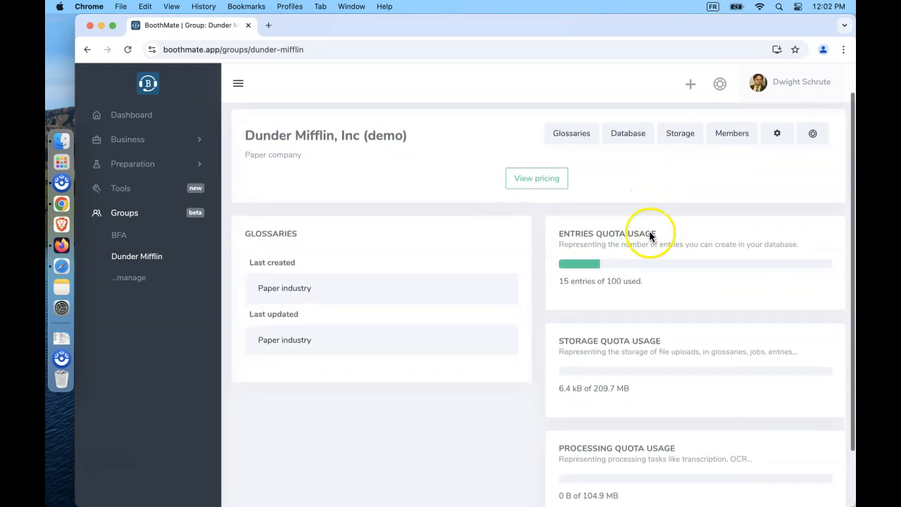
drag(564, 233, 671, 234)
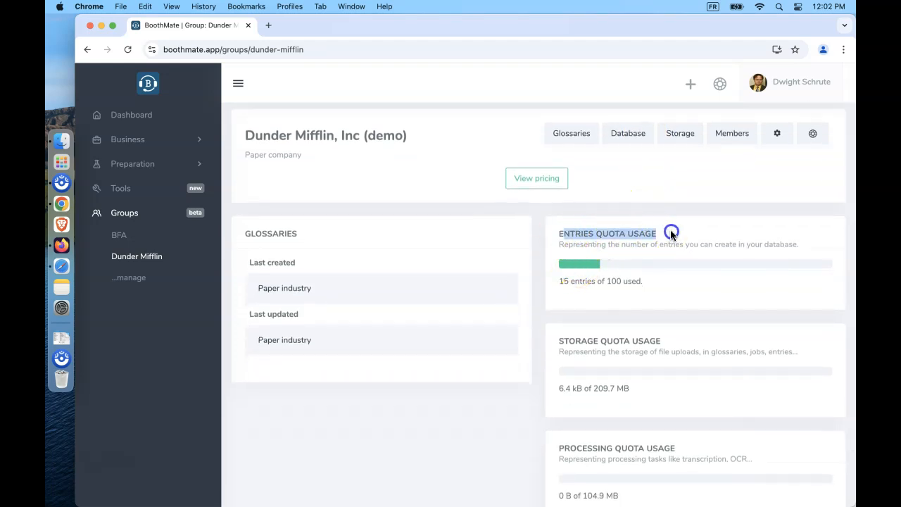
click(666, 268)
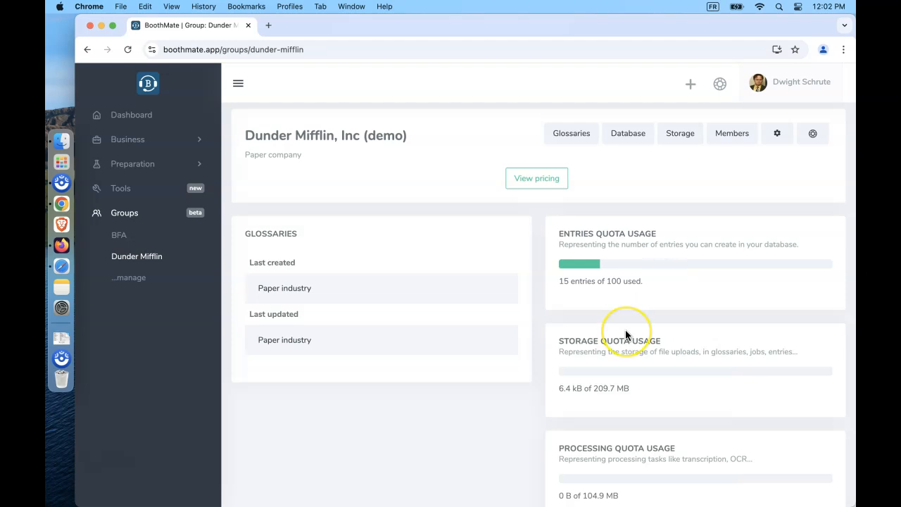
scroll(626, 336, down, 1)
scroll(626, 335, down, 1)
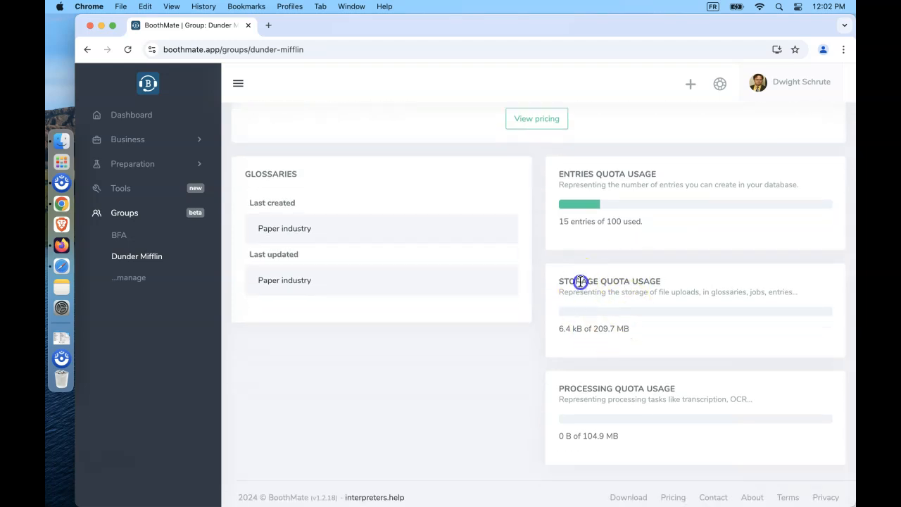
click(629, 330)
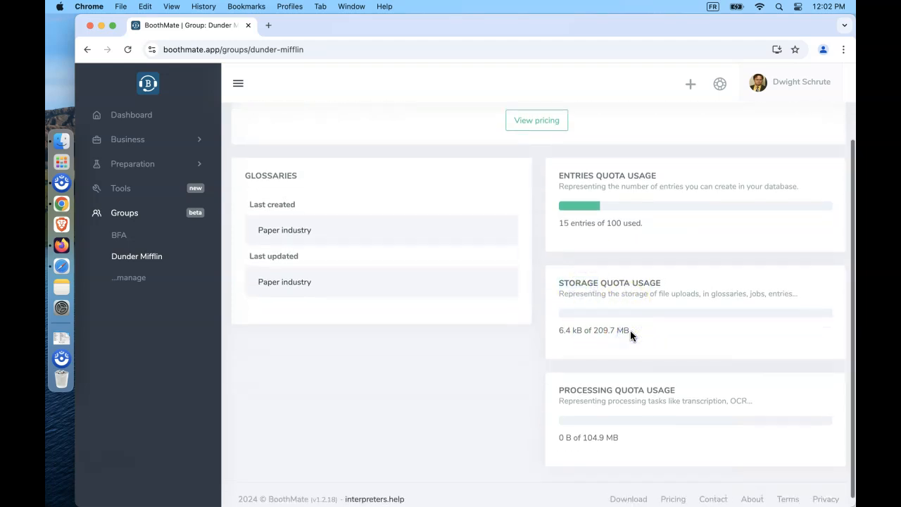
scroll(630, 331, up, 3)
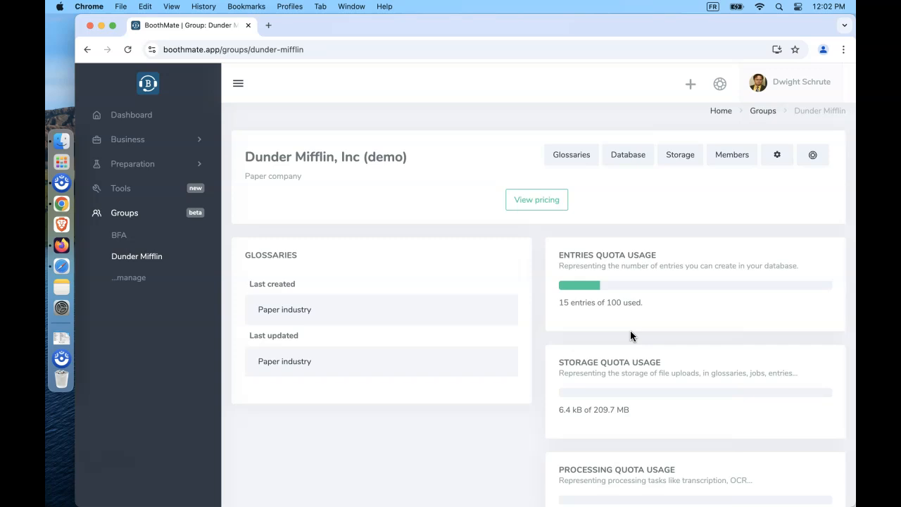
scroll(630, 336, up, 1)
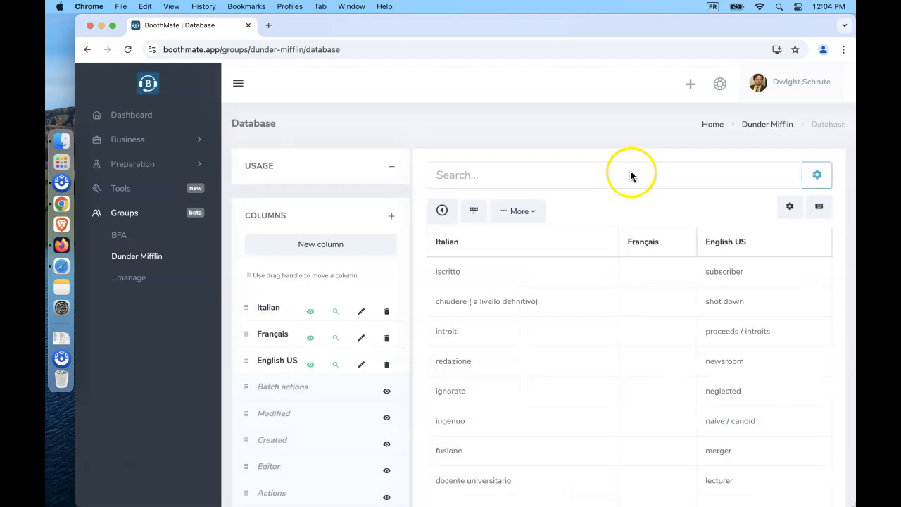
Step: In the group database, collapse the navigation menu, hide the Français column and enable Same width columns
click(240, 84)
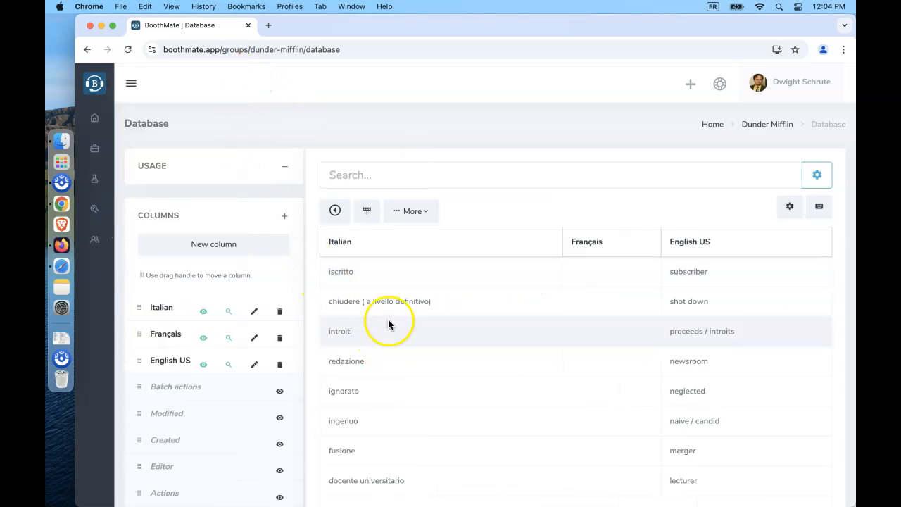
click(203, 339)
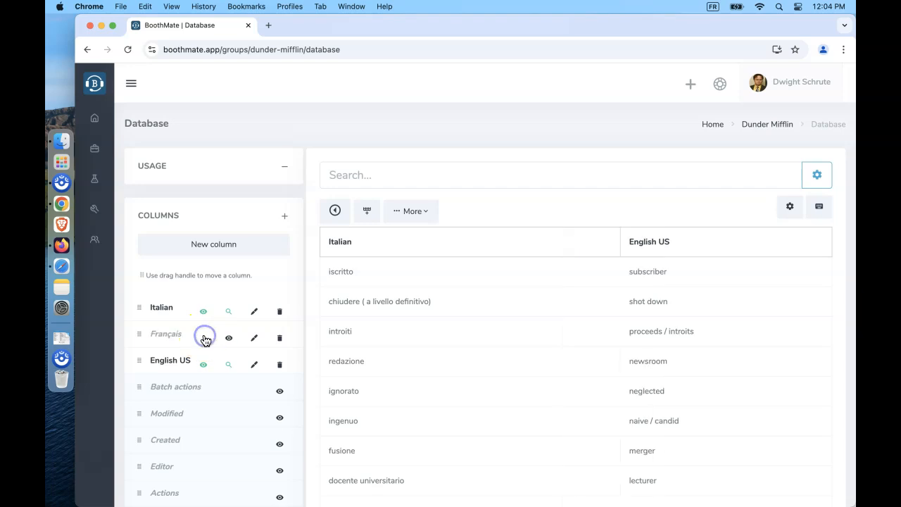
click(789, 209)
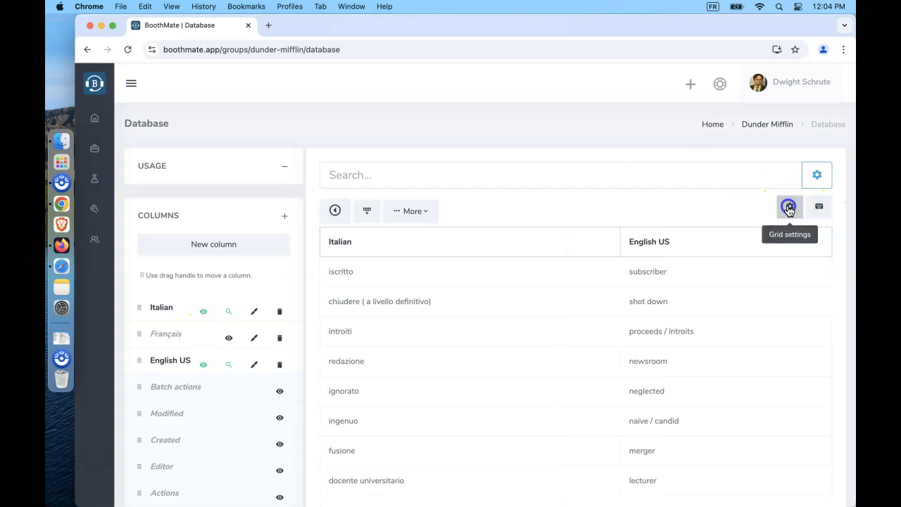
click(799, 136)
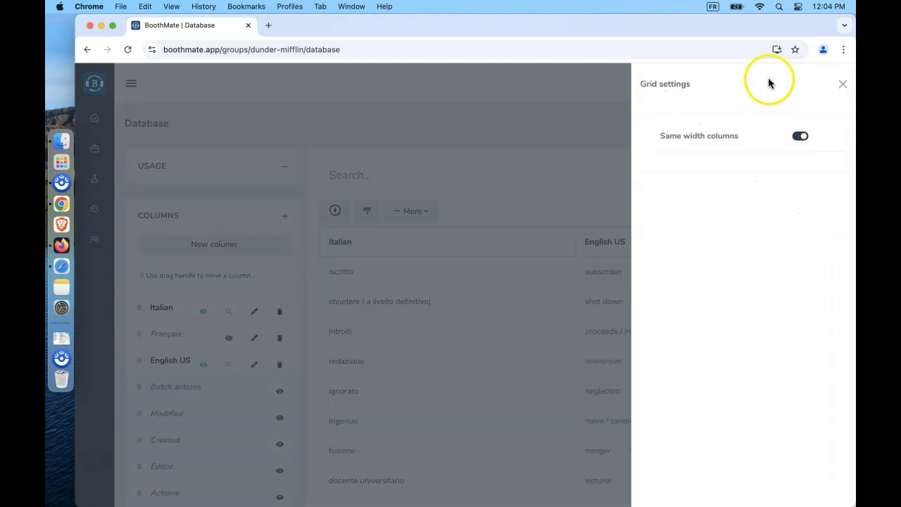
click(842, 84)
Step: Show the Created and Glossaries columns in the group database and check which glossary each entry belongs to
scroll(560, 377, down, 4)
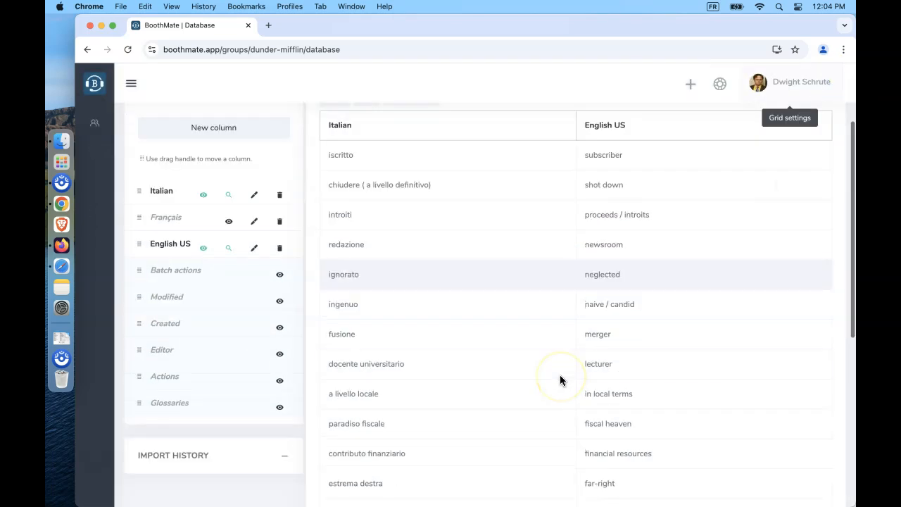
scroll(560, 381, up, 1)
click(280, 429)
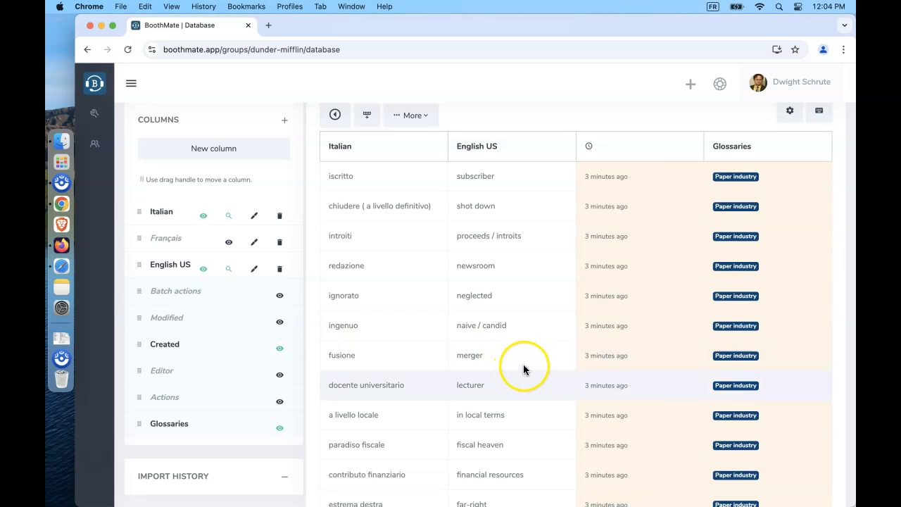
scroll(656, 345, down, 2)
scroll(656, 347, down, 2)
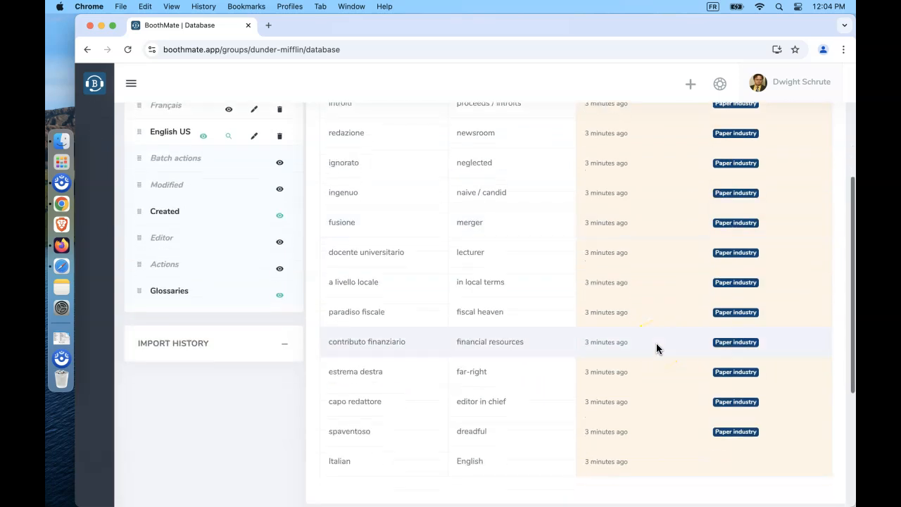
scroll(657, 347, up, 5)
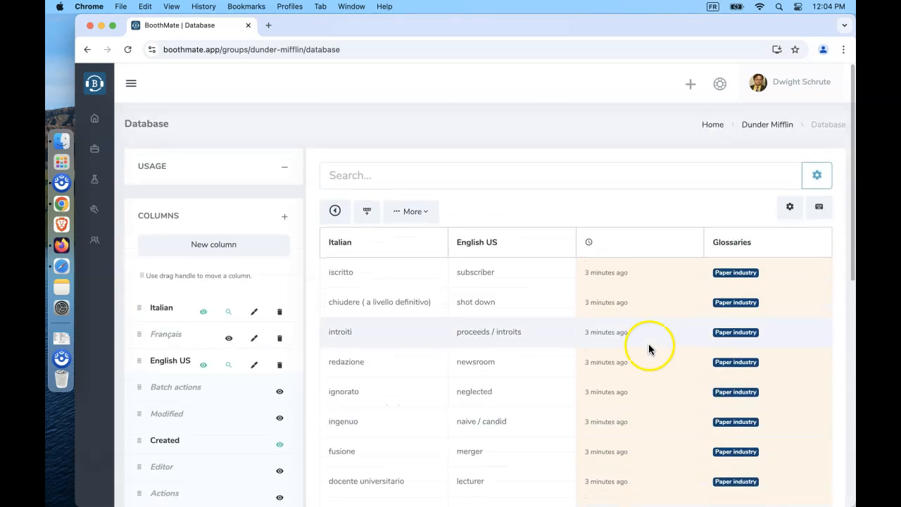
Step: Open the Paper industry glossary and examine its options for copying to the Dunder Mifflin group, switching off Duplicate entries before cancelling
click(765, 125)
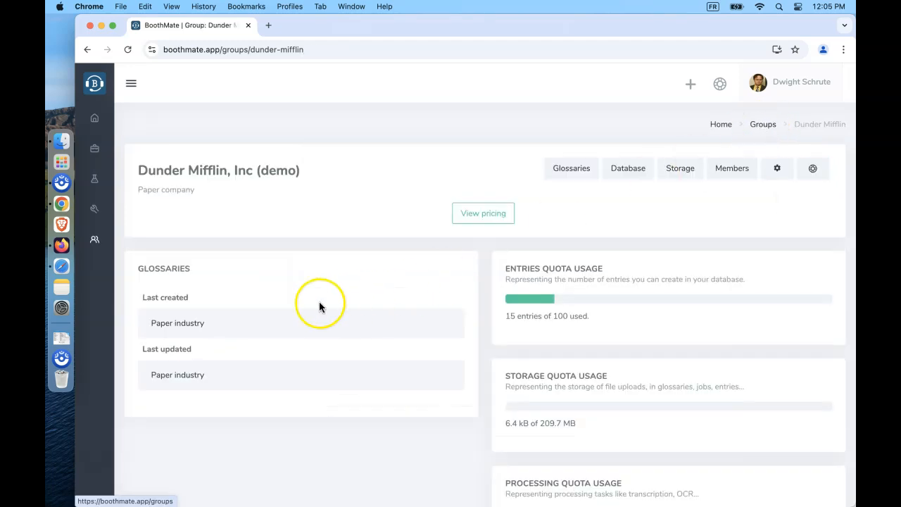
click(176, 325)
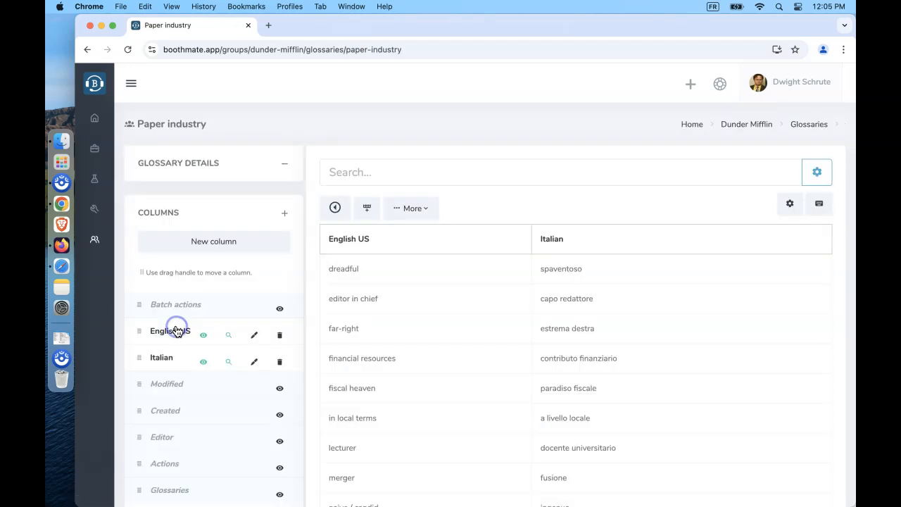
click(414, 208)
click(431, 308)
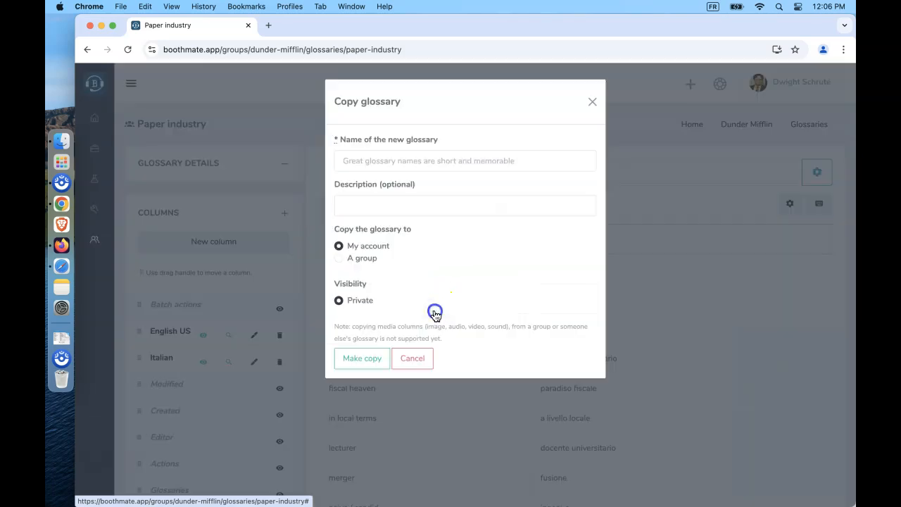
click(363, 259)
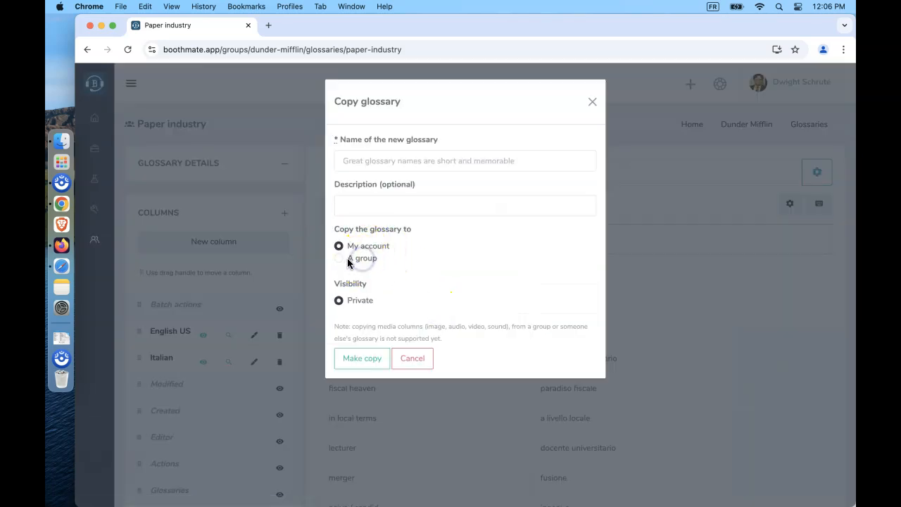
click(339, 257)
click(421, 261)
click(427, 274)
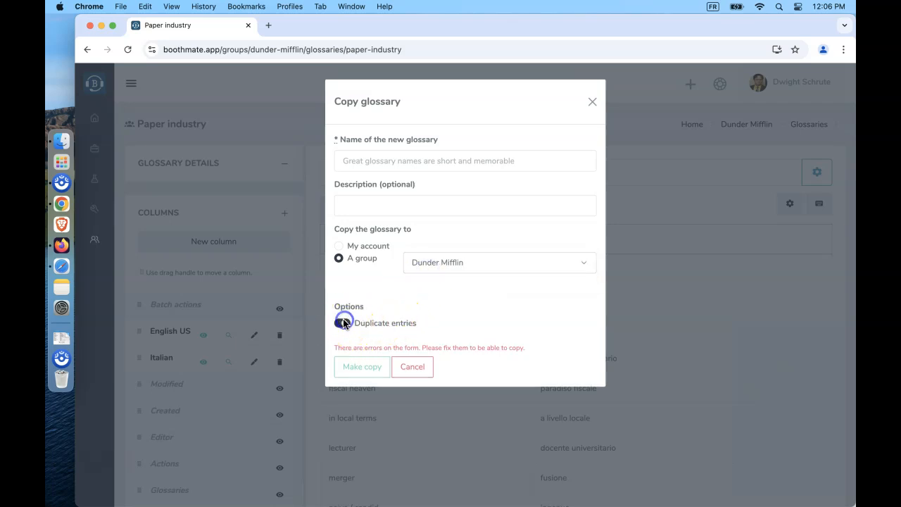
click(343, 322)
click(413, 369)
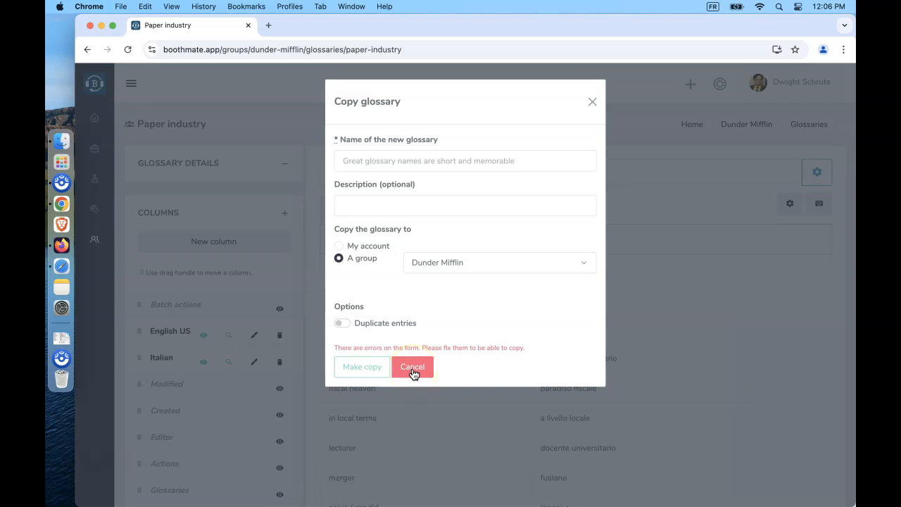